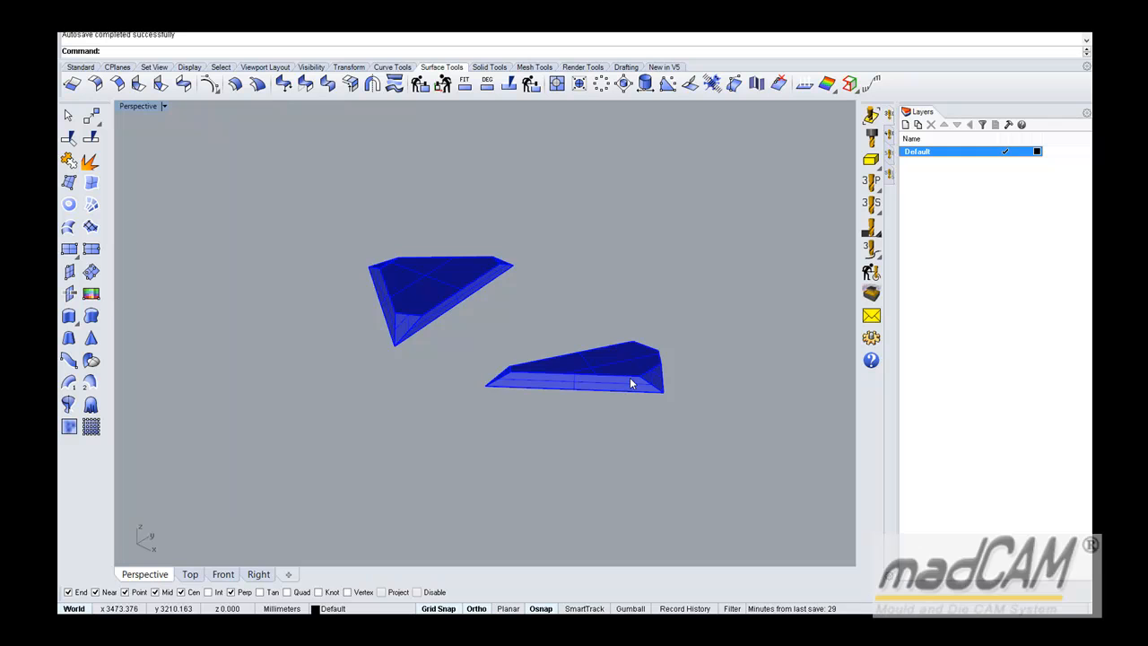
Select both blue solids together as the model for toolpath calculation.
mouse_move(614, 383)
right_down()
mouse_move(589, 386)
mouse_move(588, 418)
mouse_move(603, 381)
right_up()
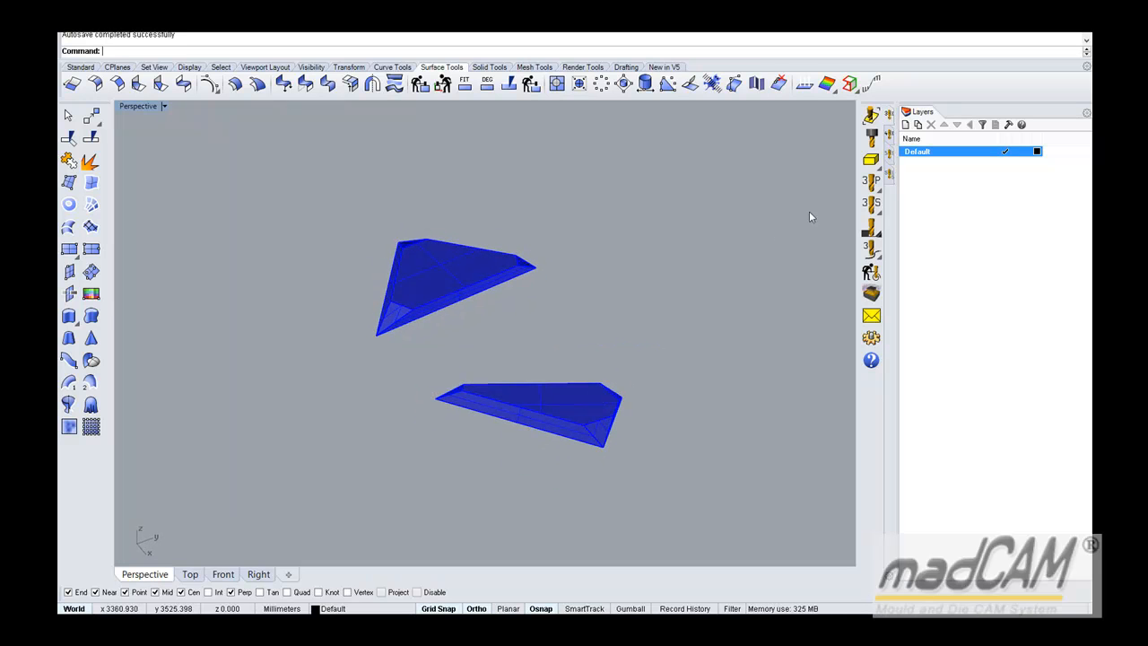
click(871, 114)
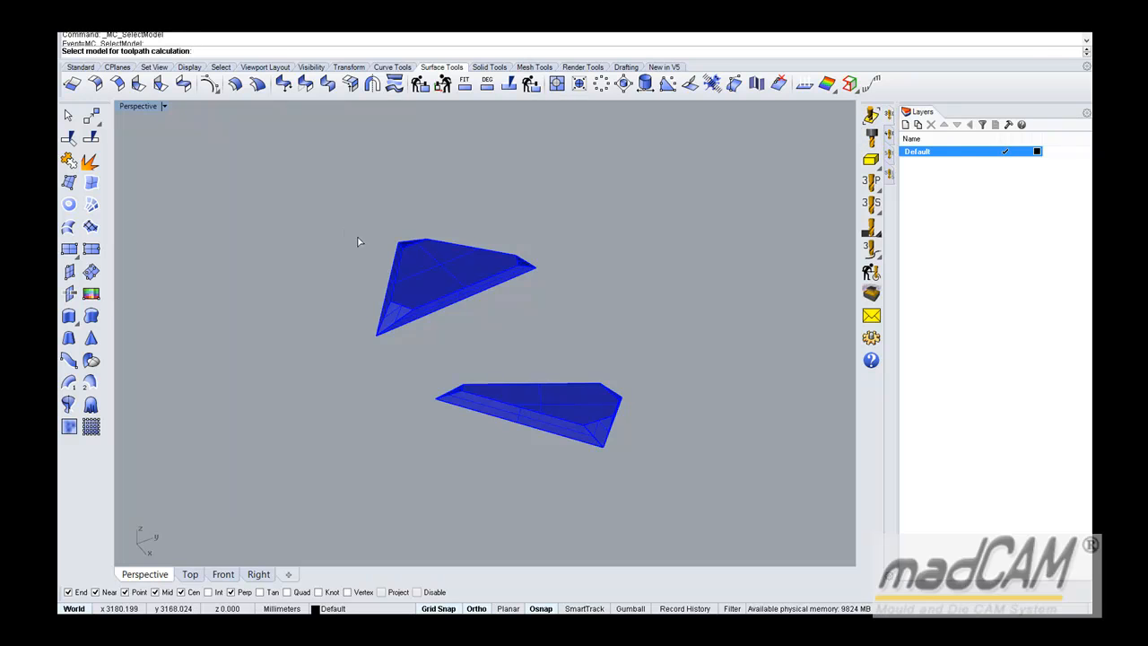
drag(279, 198, 722, 497)
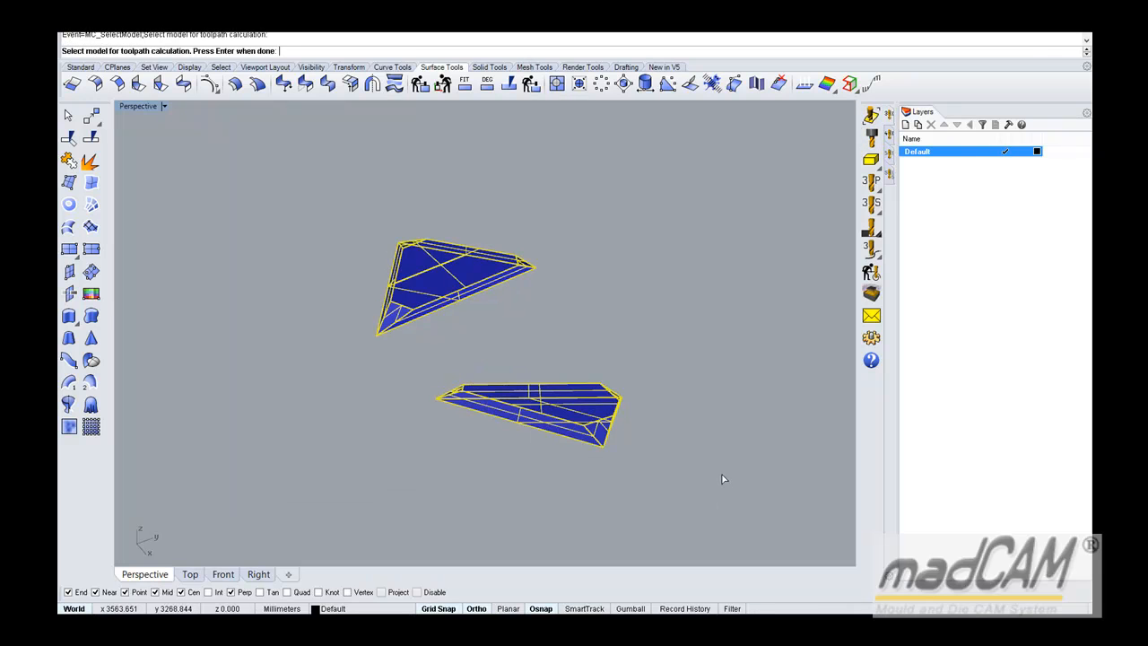
key(Return)
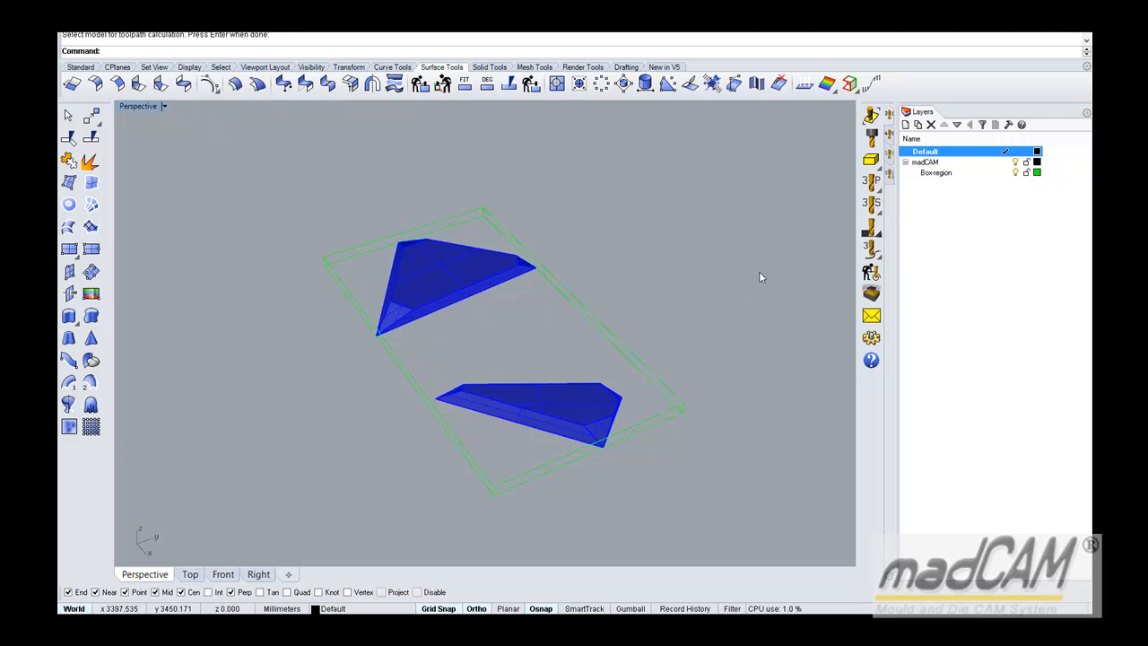
Make the FLAT_END_6 cutter from the library the active tool.
click(874, 138)
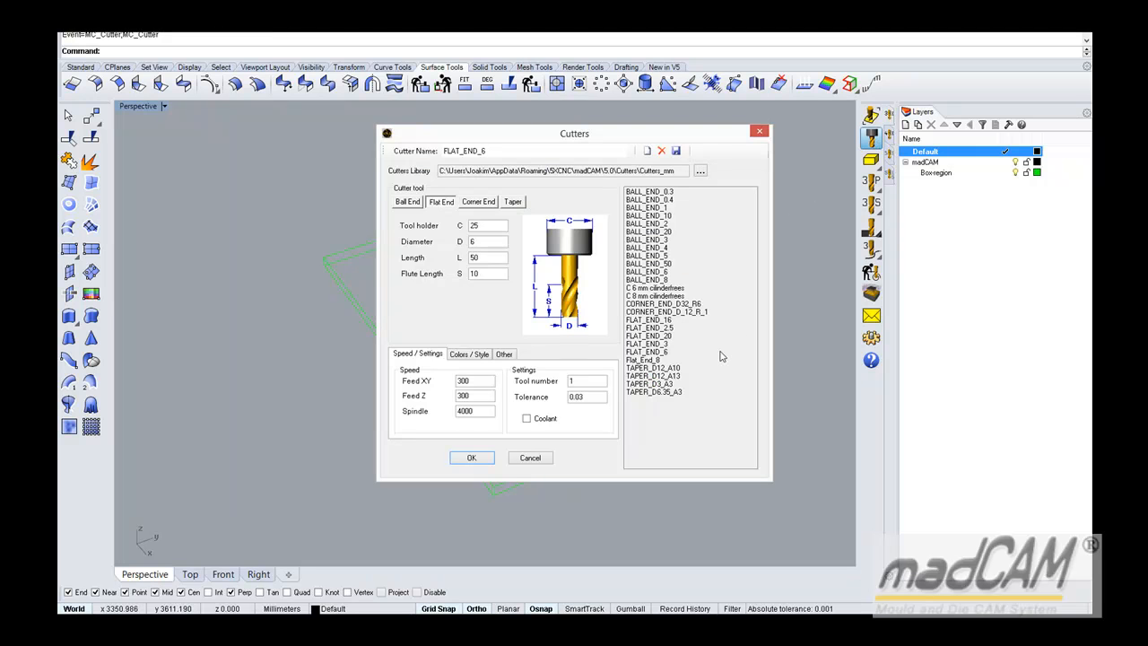
click(647, 353)
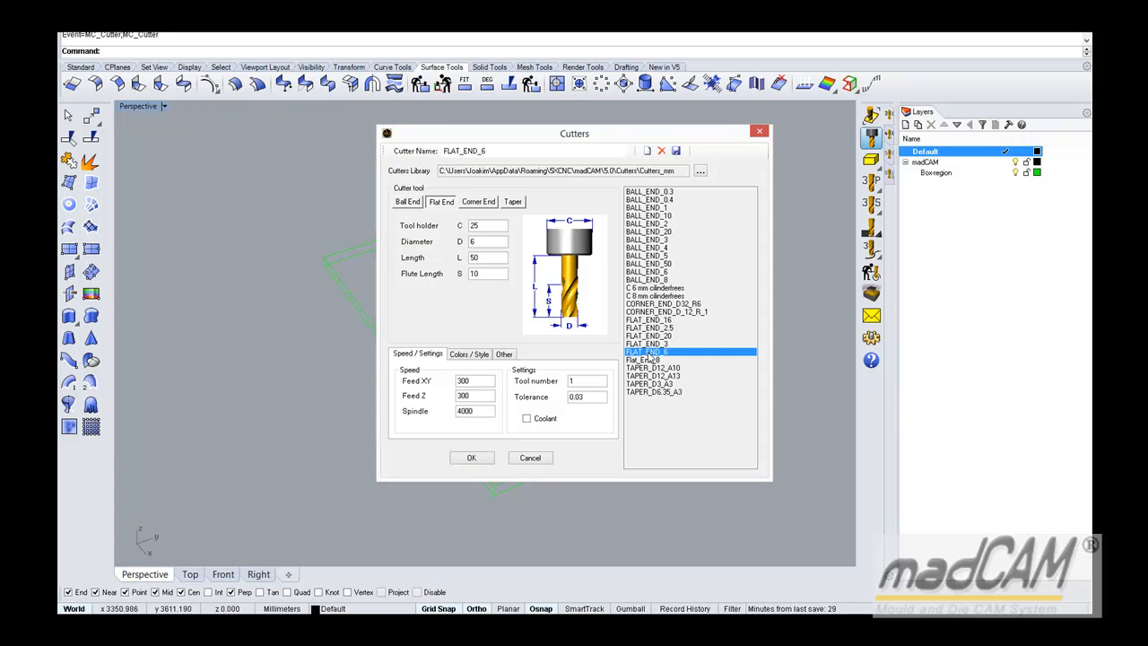
click(473, 458)
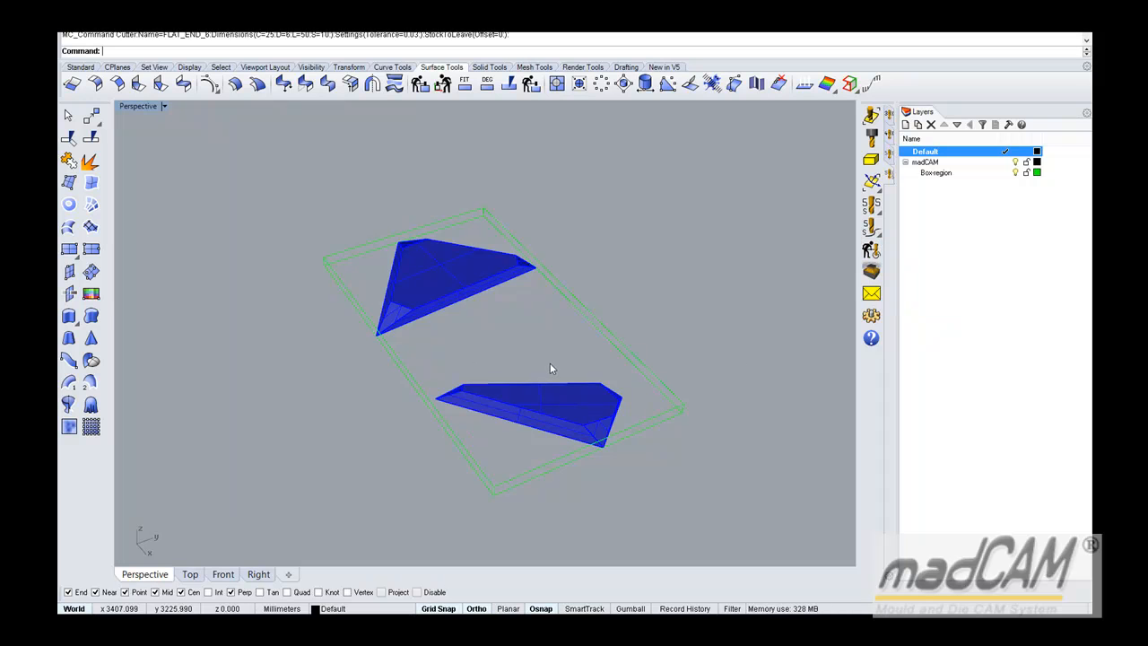
Start simultaneous 5-axis swarf profiling along surface edges and select the long bottom edge of the front solid.
click(869, 230)
drag(848, 223, 802, 173)
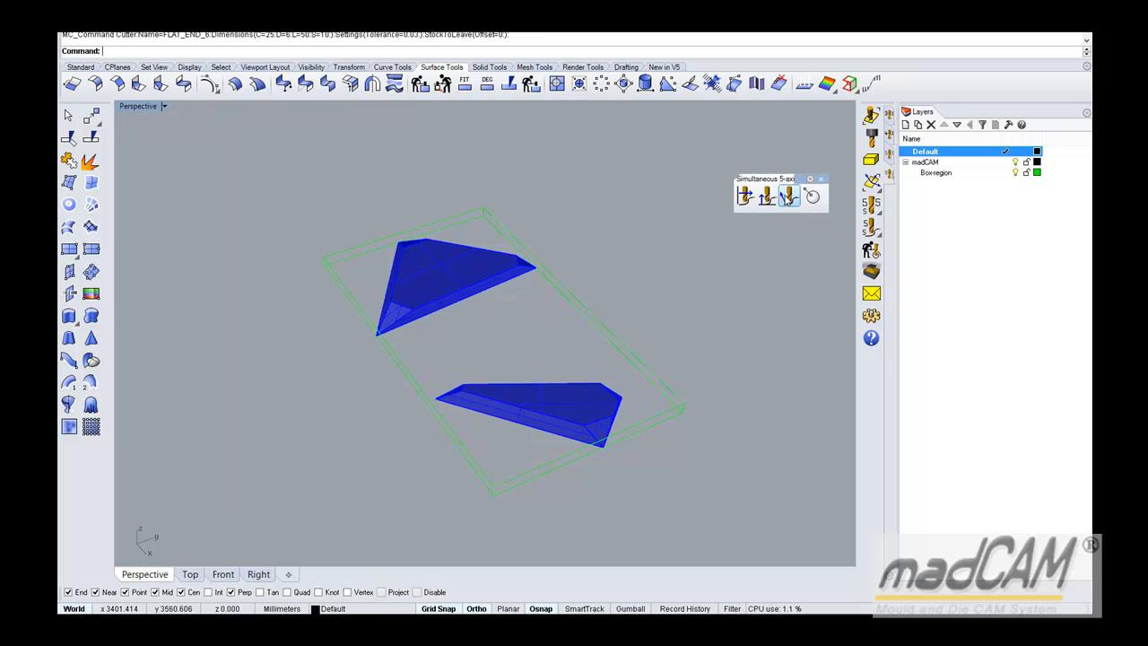
click(743, 199)
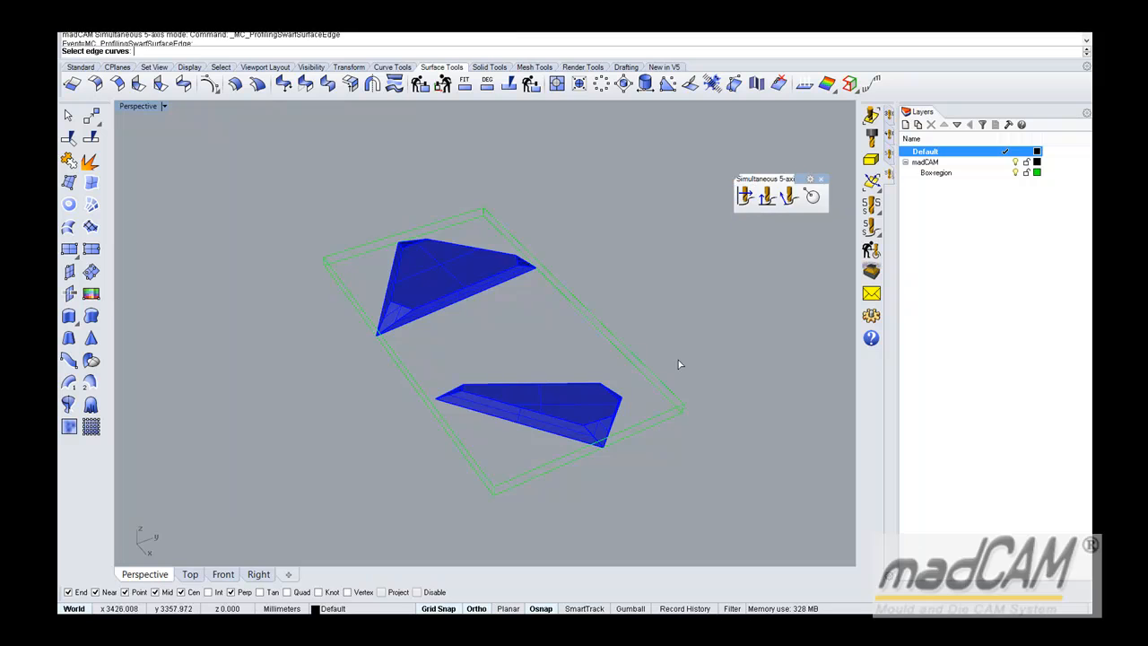
scroll(575, 446, up, 2)
scroll(575, 446, up, 1)
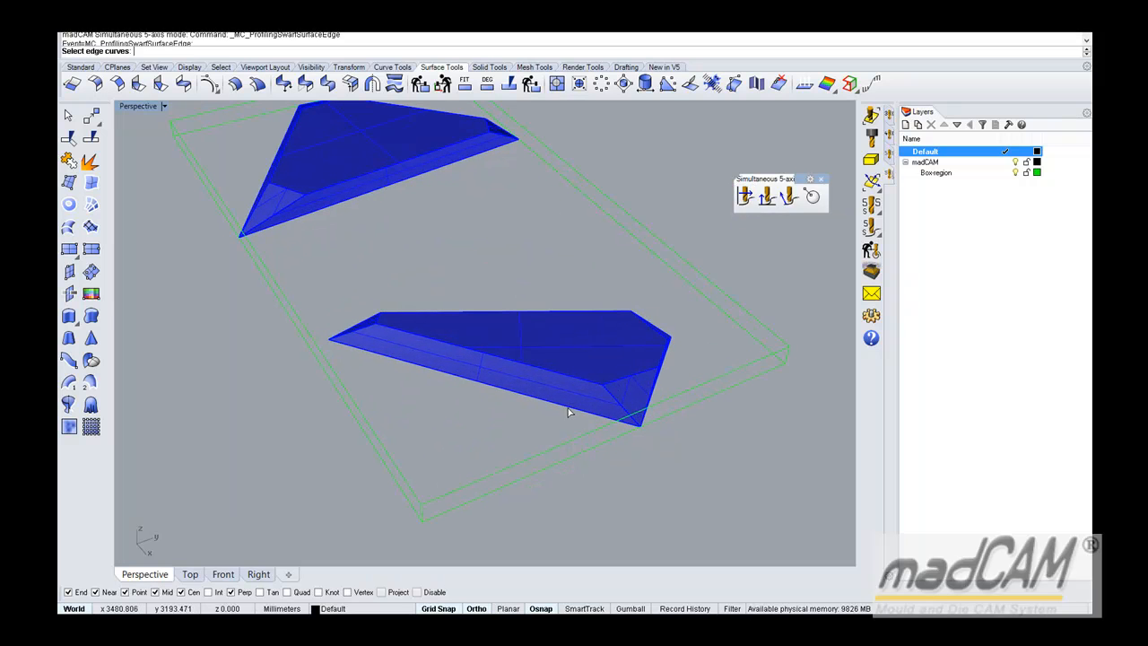
click(570, 410)
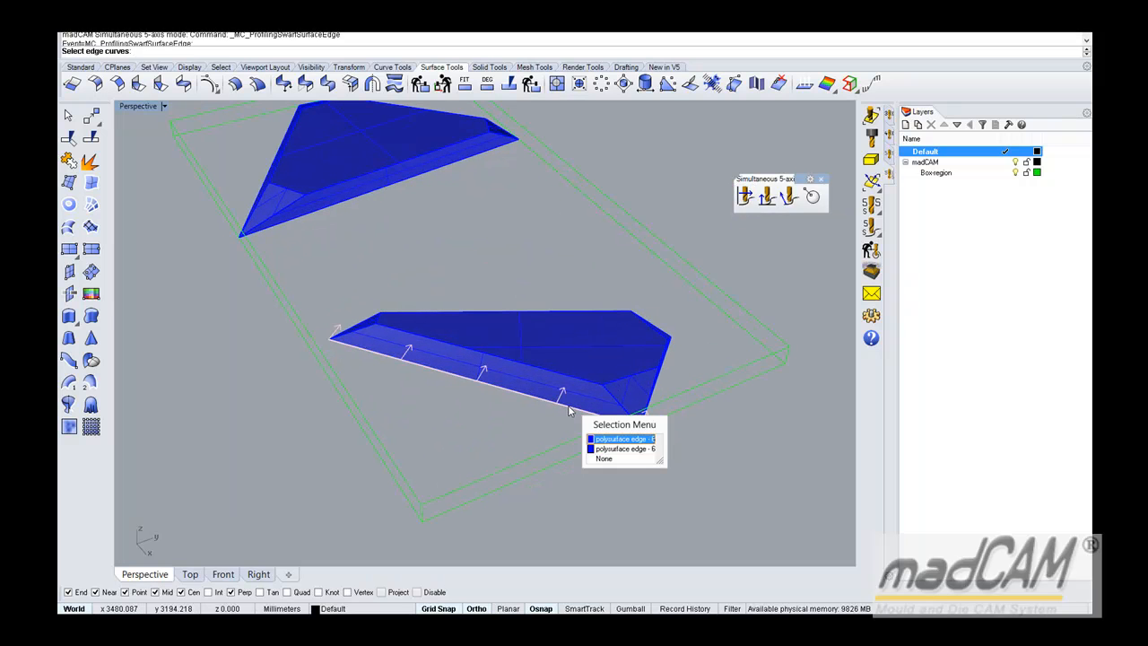
click(617, 456)
Add the other two bottom edges of the same solid to the swarf selection and finish the edge selection.
right_drag(487, 402, 579, 284)
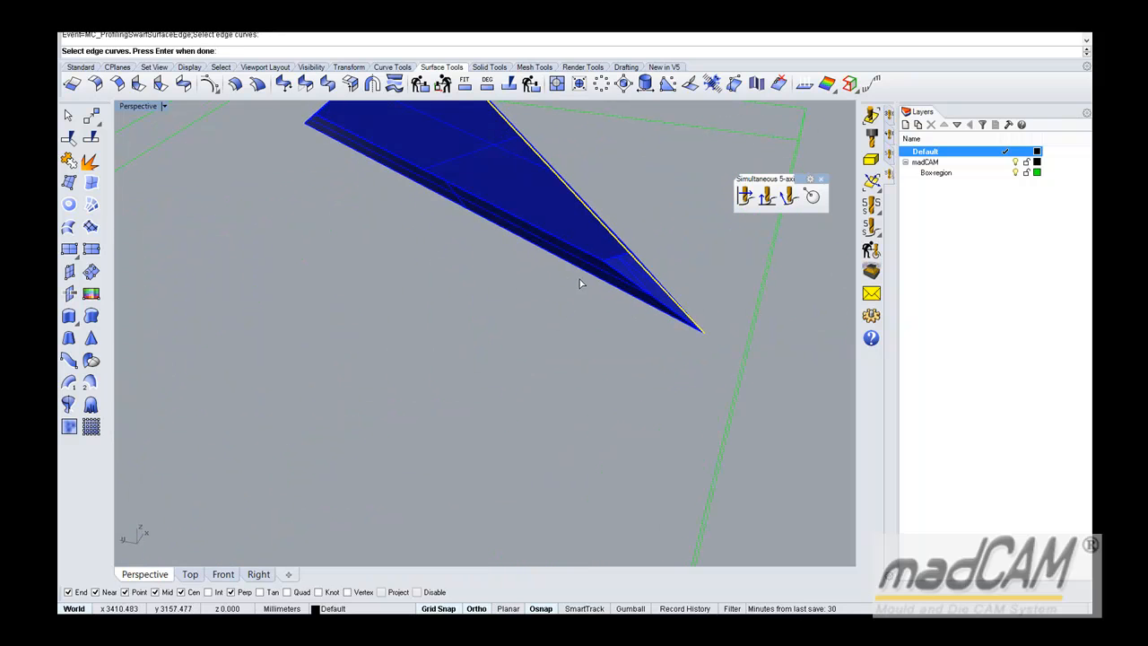
click(588, 277)
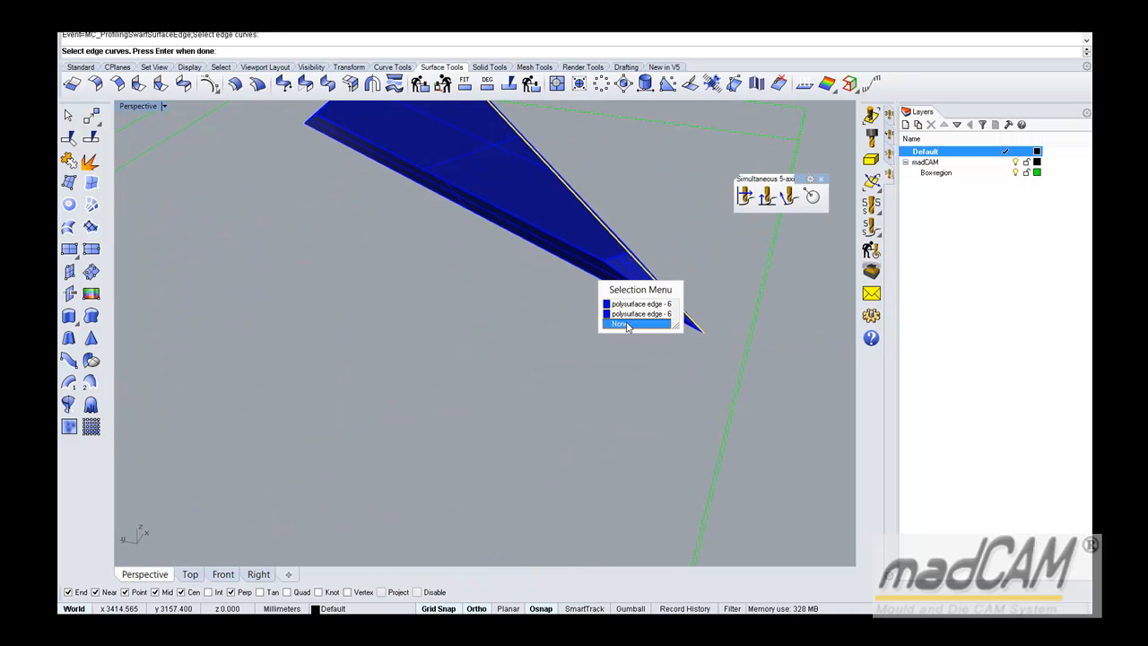
click(627, 325)
right_drag(520, 300, 430, 282)
click(445, 286)
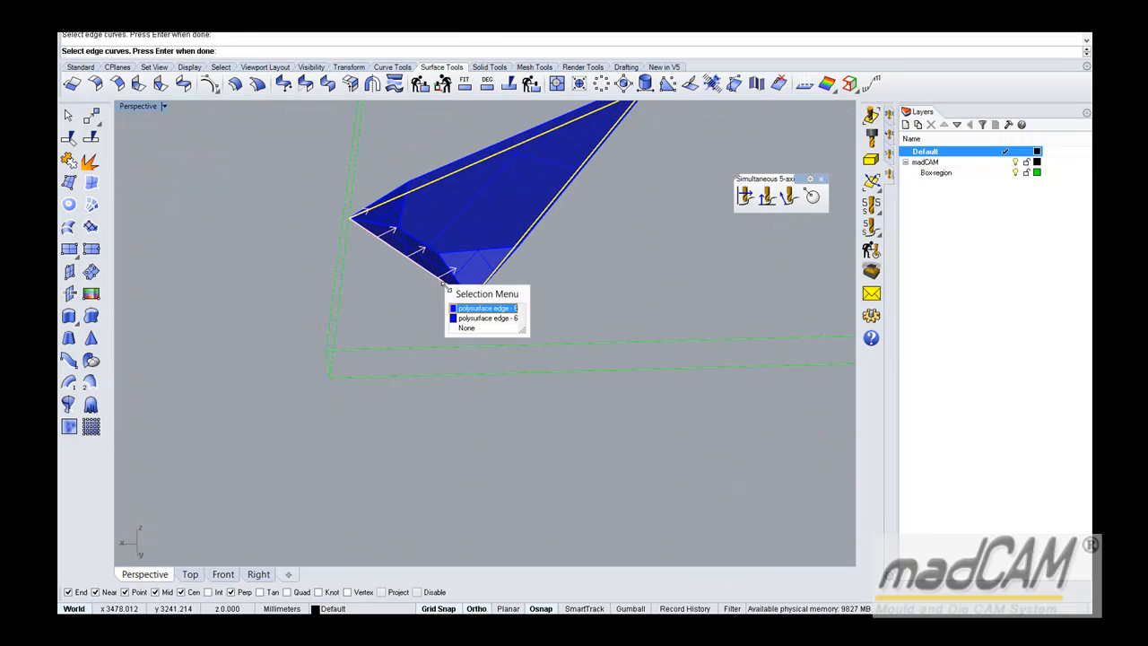
click(461, 321)
right_drag(461, 320, 626, 364)
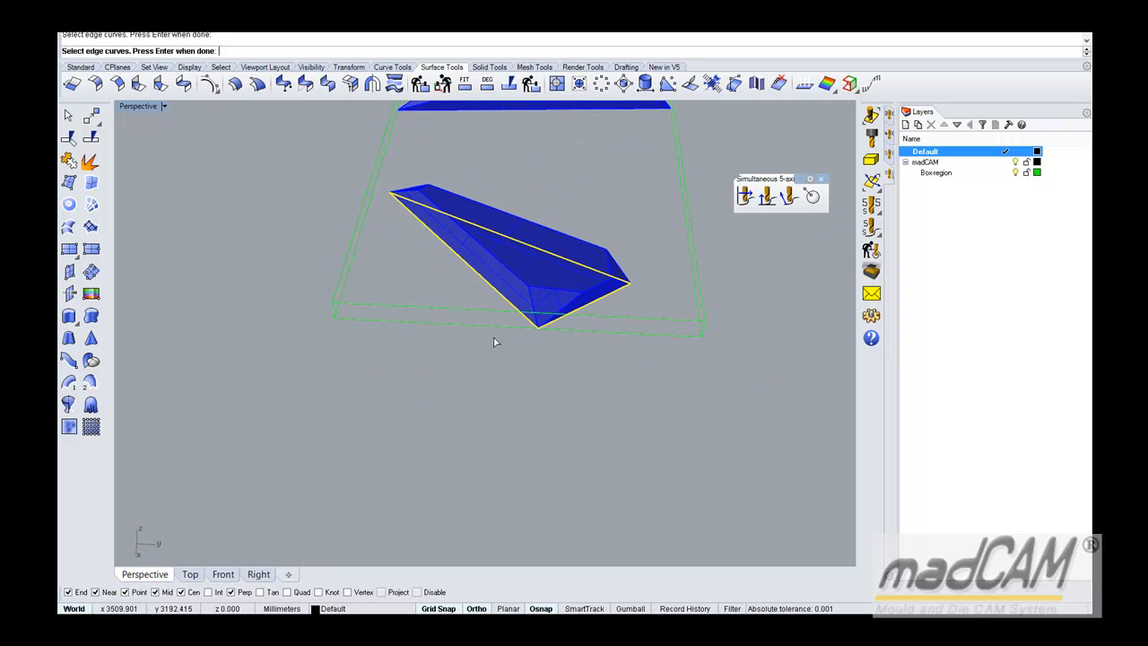
key(Return)
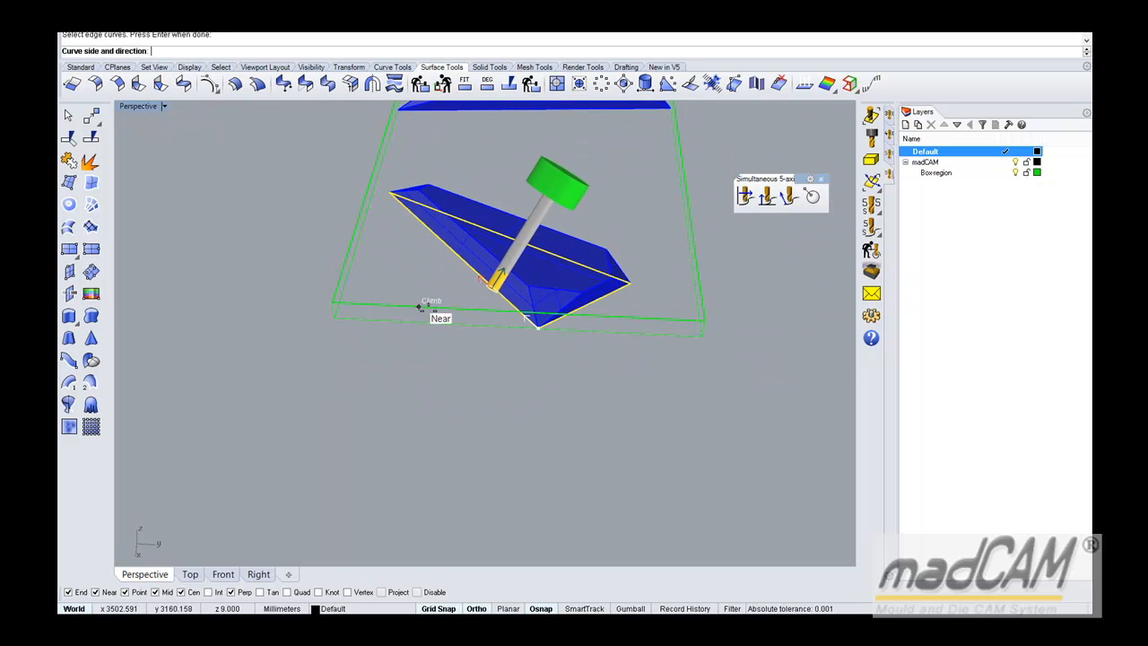
Set the cutter on the outer side of each selected edge in climb direction and generate the 5-axis profiling toolpath with default settings.
mouse_move(439, 307)
right_down()
mouse_move(389, 307)
mouse_move(429, 312)
right_up()
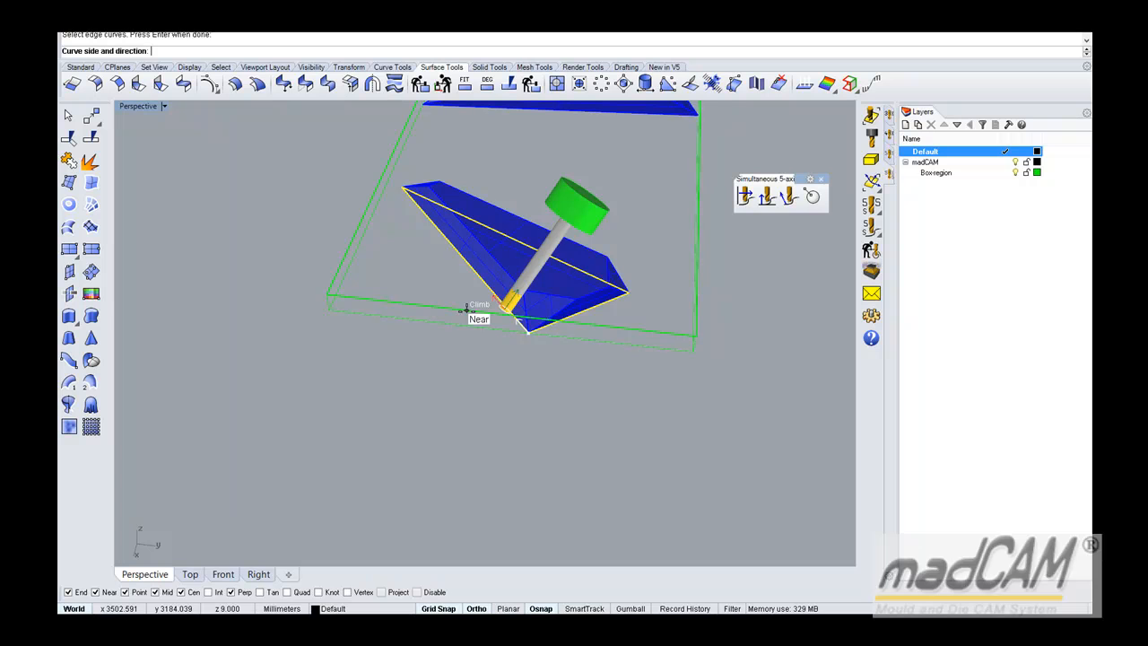
right_drag(451, 310, 459, 403)
click(249, 308)
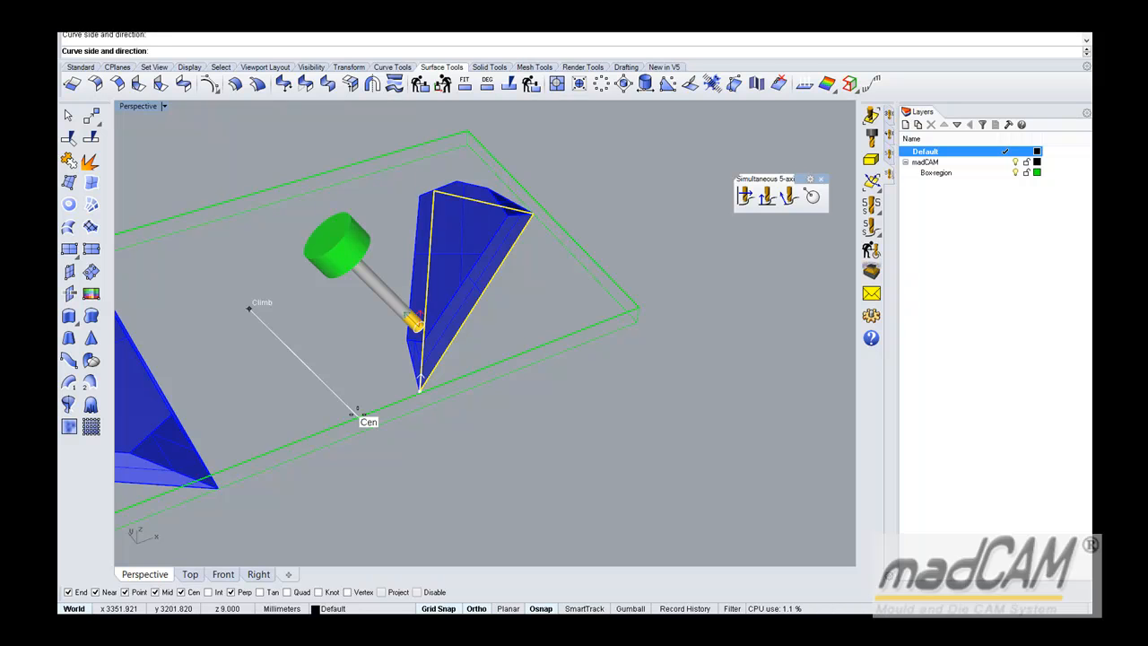
click(358, 415)
right_drag(353, 409, 666, 402)
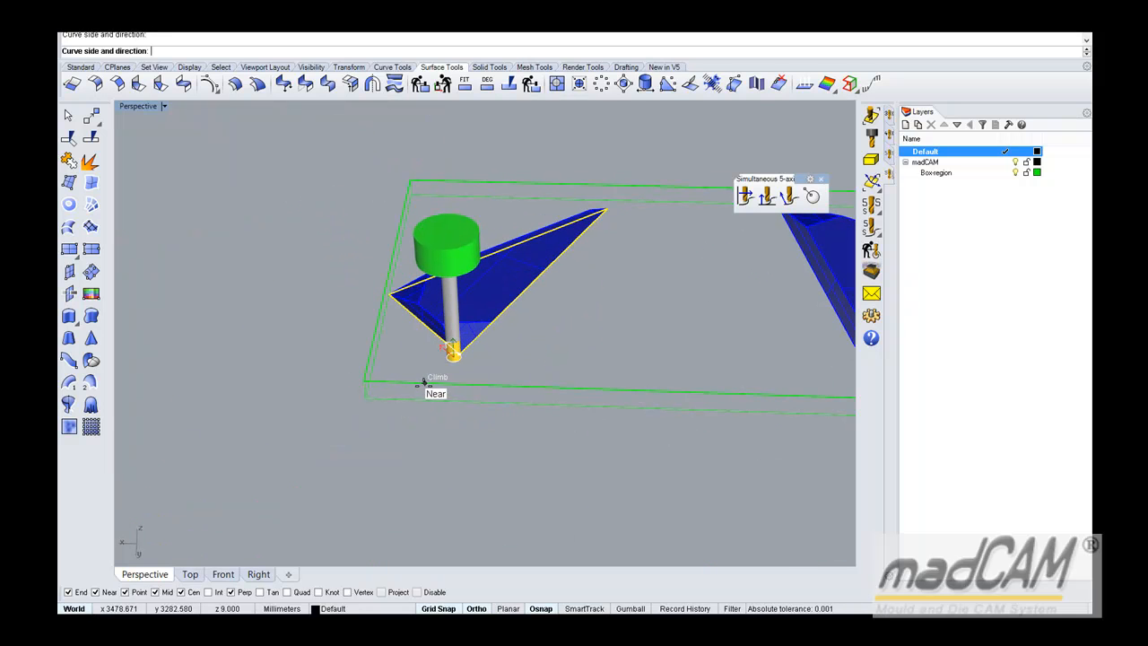
click(399, 381)
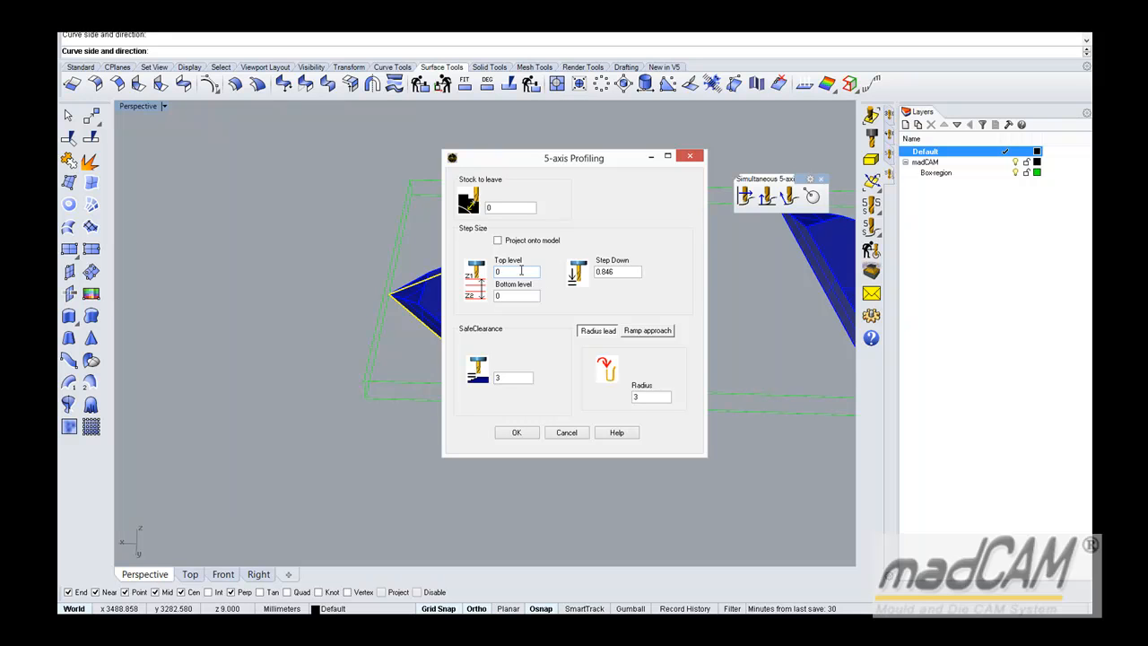
click(518, 433)
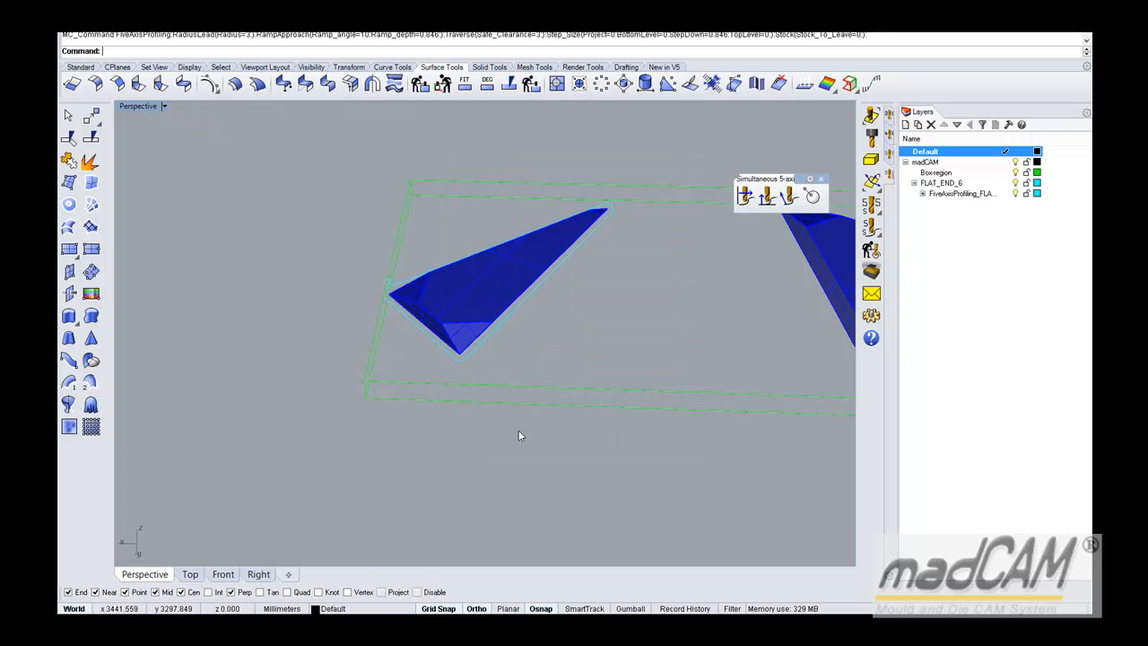
Define one triangular corner bevel at the solid's short side as the drive surface, choosing the direction at its upper corner.
right_drag(503, 381, 625, 356)
right_drag(562, 332, 531, 359)
scroll(533, 355, up, 4)
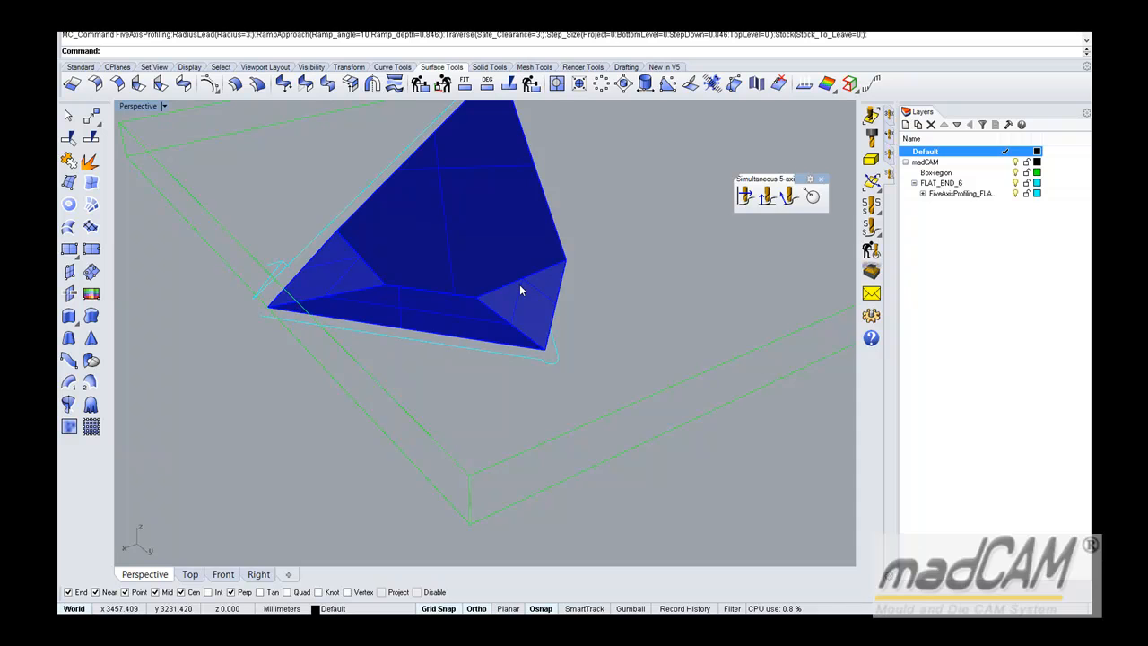
right_drag(522, 288, 559, 290)
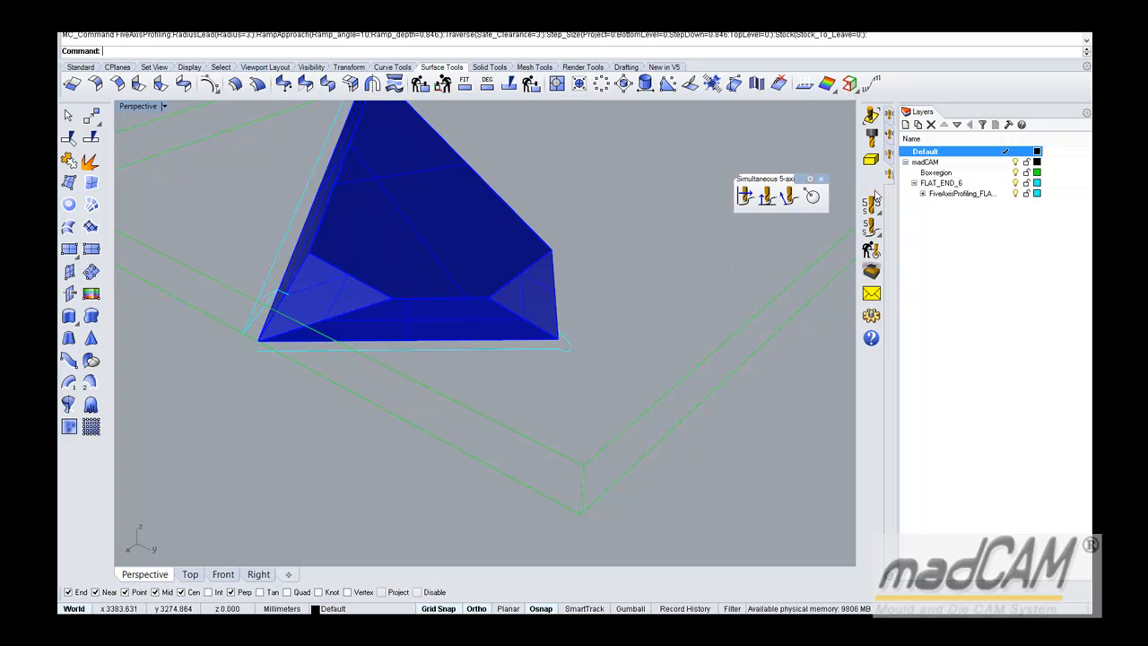
click(871, 182)
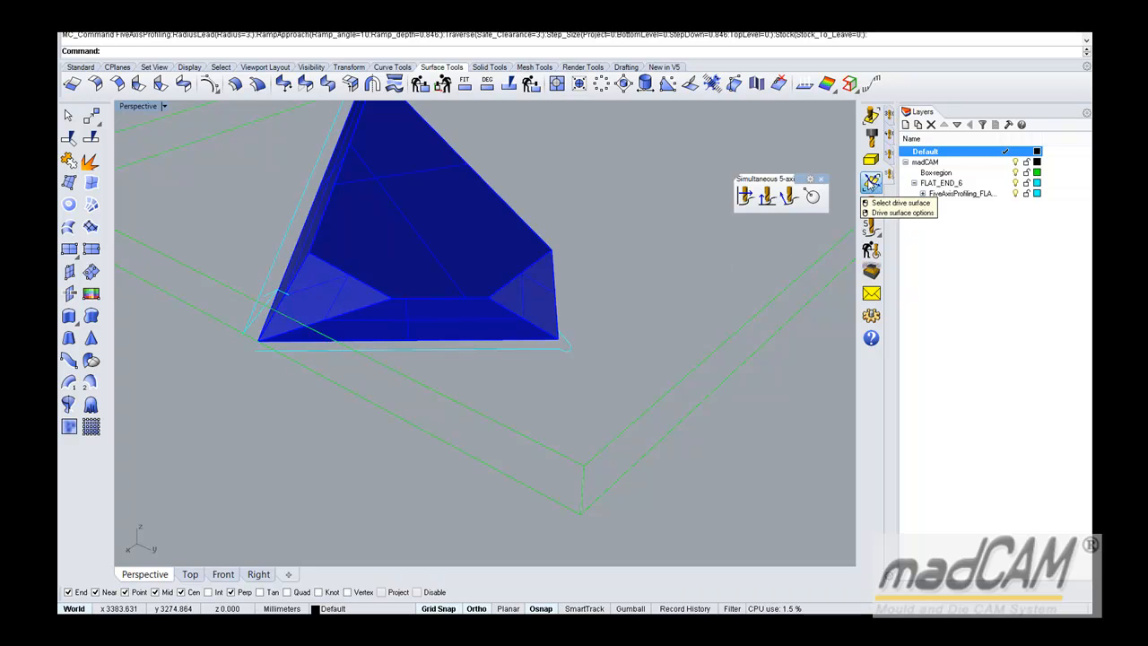
click(527, 299)
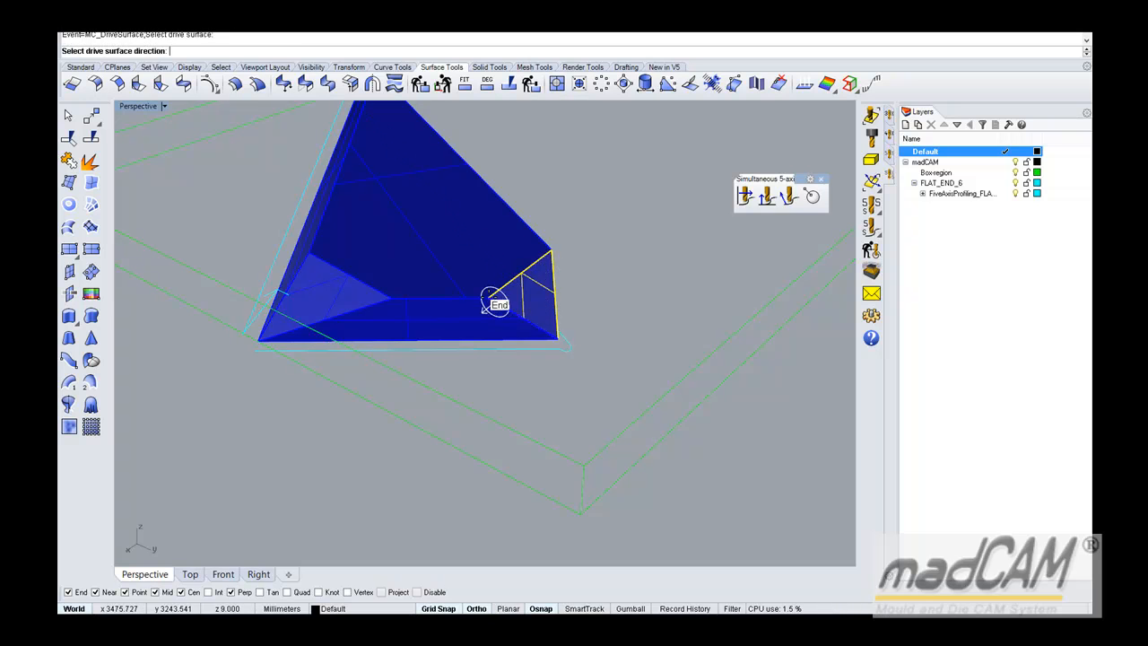
click(491, 298)
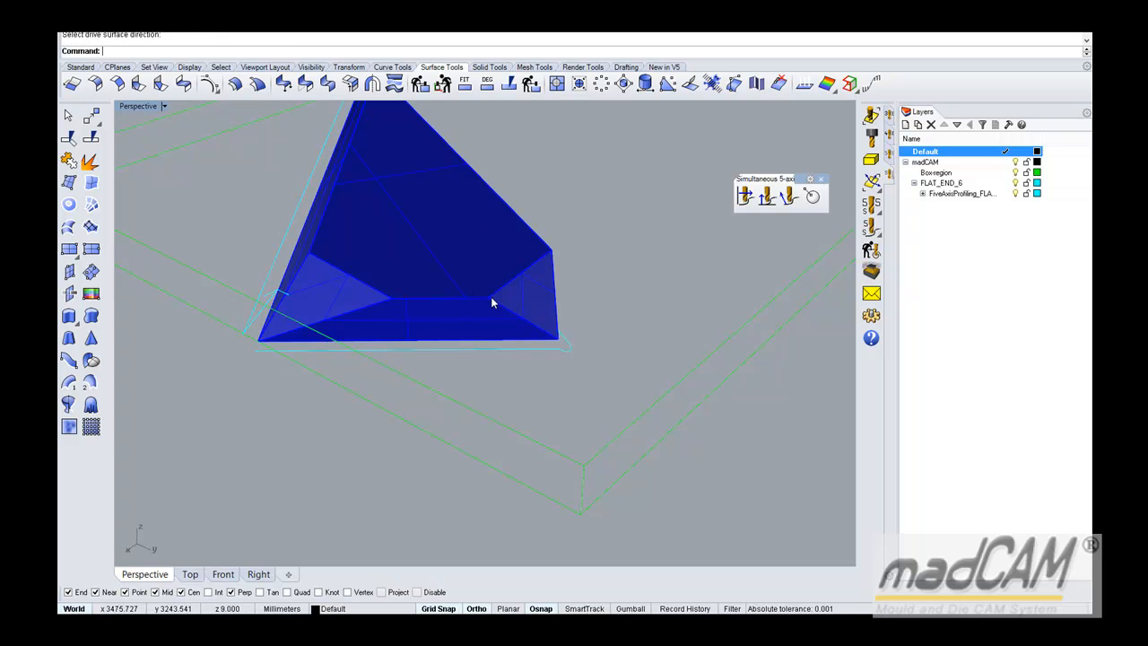
Generate a 5-axis planar finishing toolpath on the drive surface with contouring direction and a step over of 2.
click(871, 205)
click(830, 215)
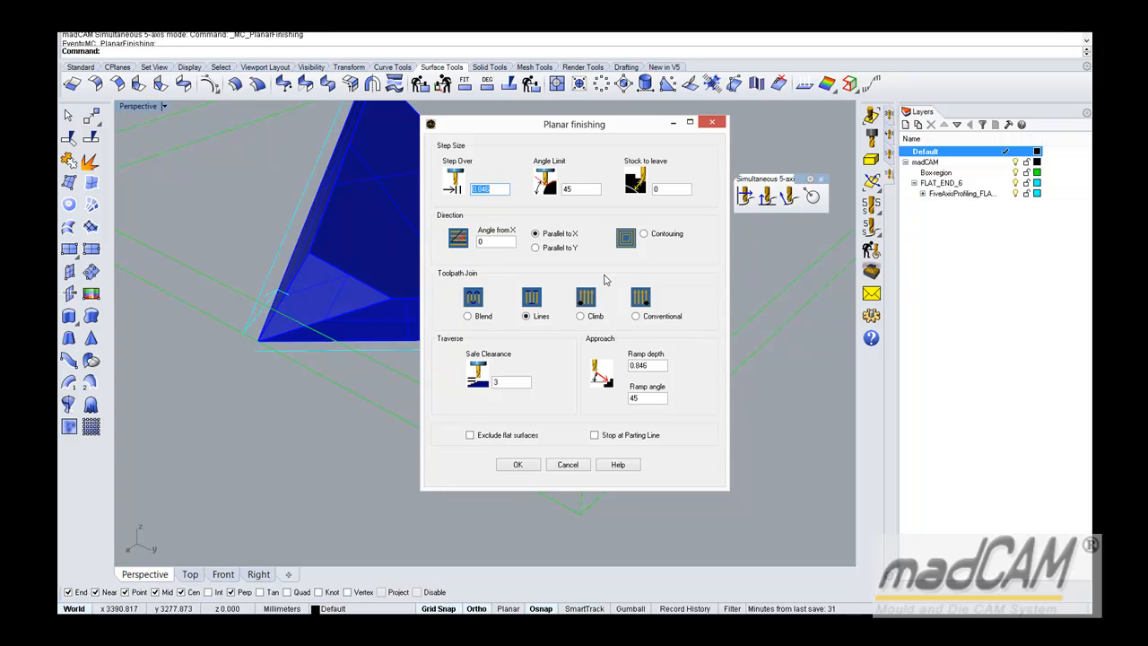
click(644, 234)
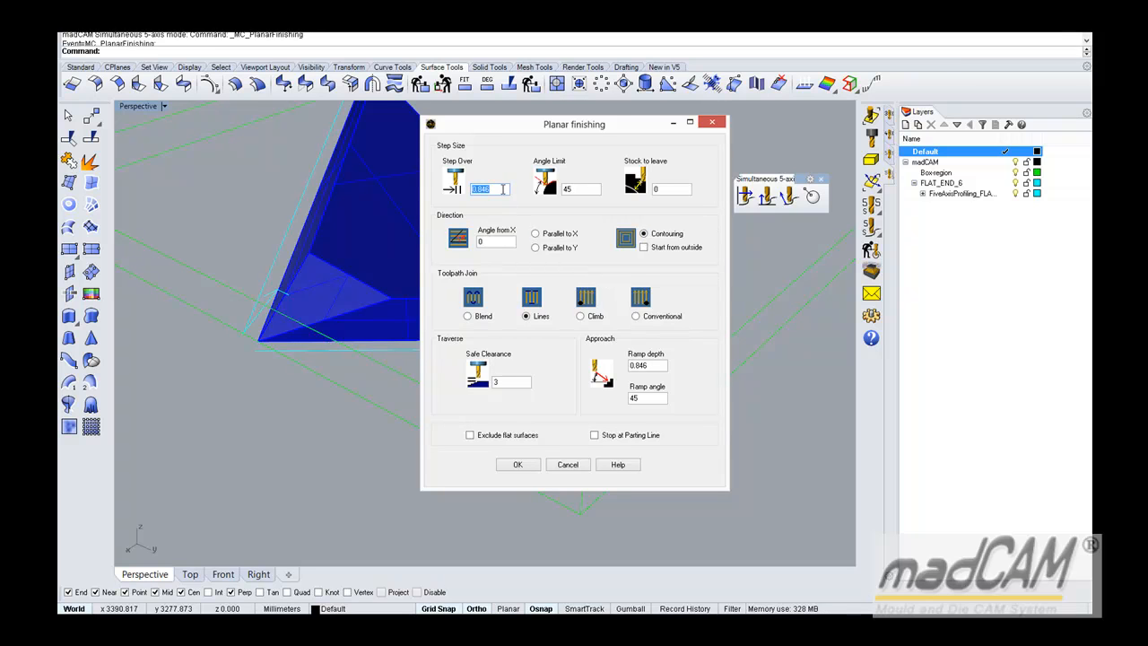
text(2)
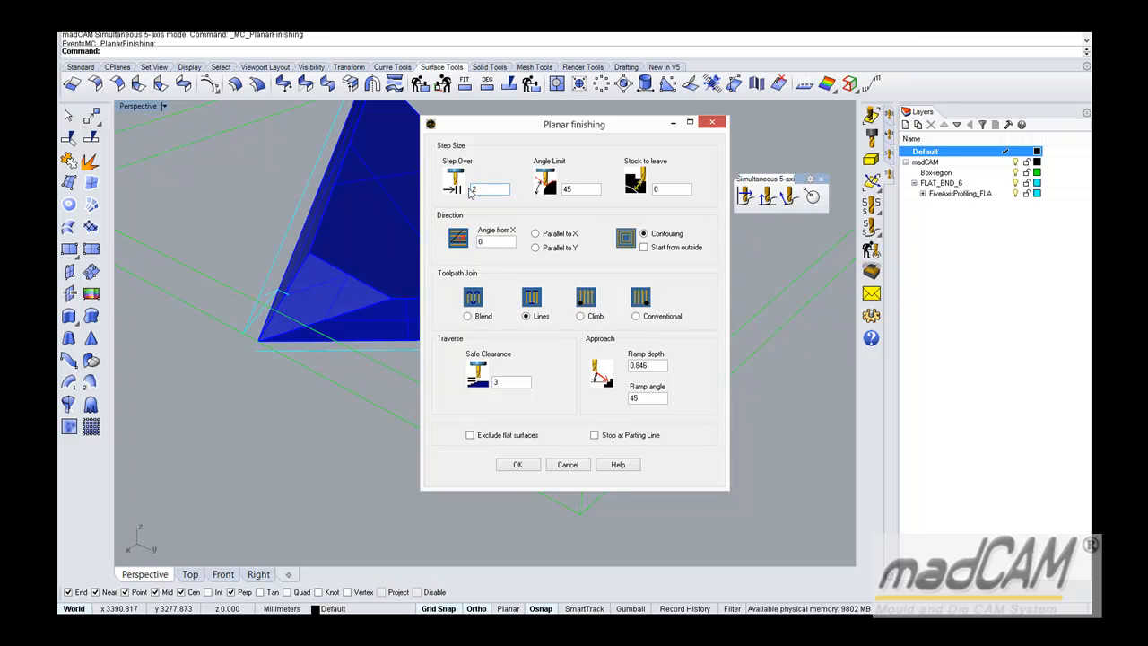
click(518, 464)
Make the triangular bevel at the short side's other corner the drive surface and generate planar finishing with the same contouring settings.
right_drag(537, 377, 732, 294)
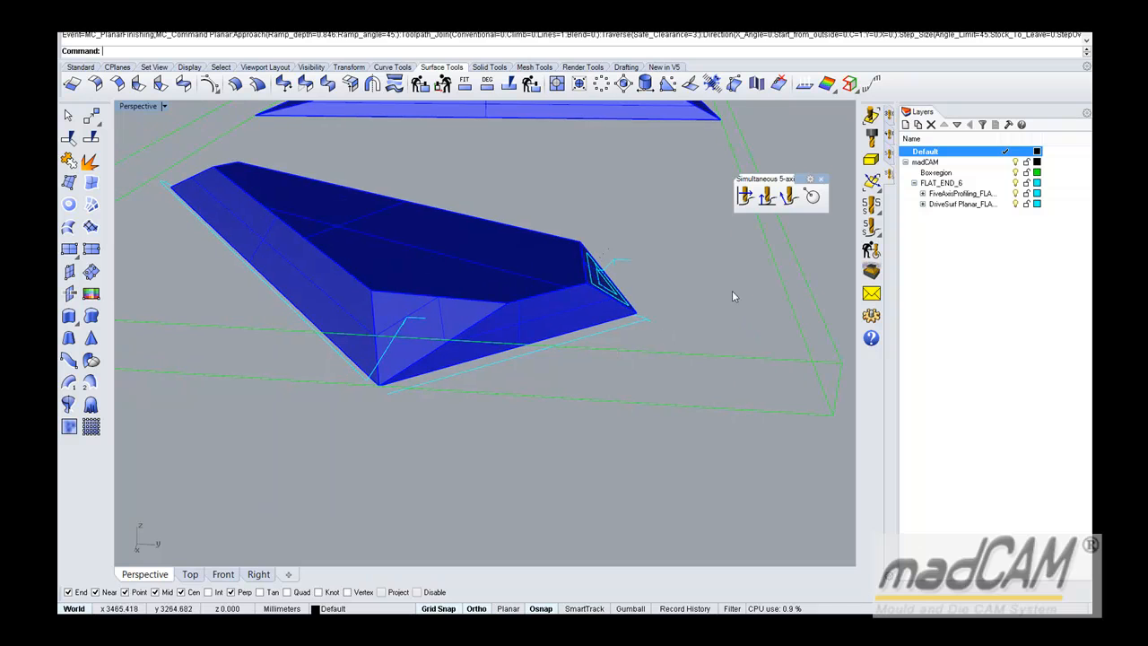
click(871, 182)
click(453, 325)
click(508, 305)
click(871, 205)
click(827, 211)
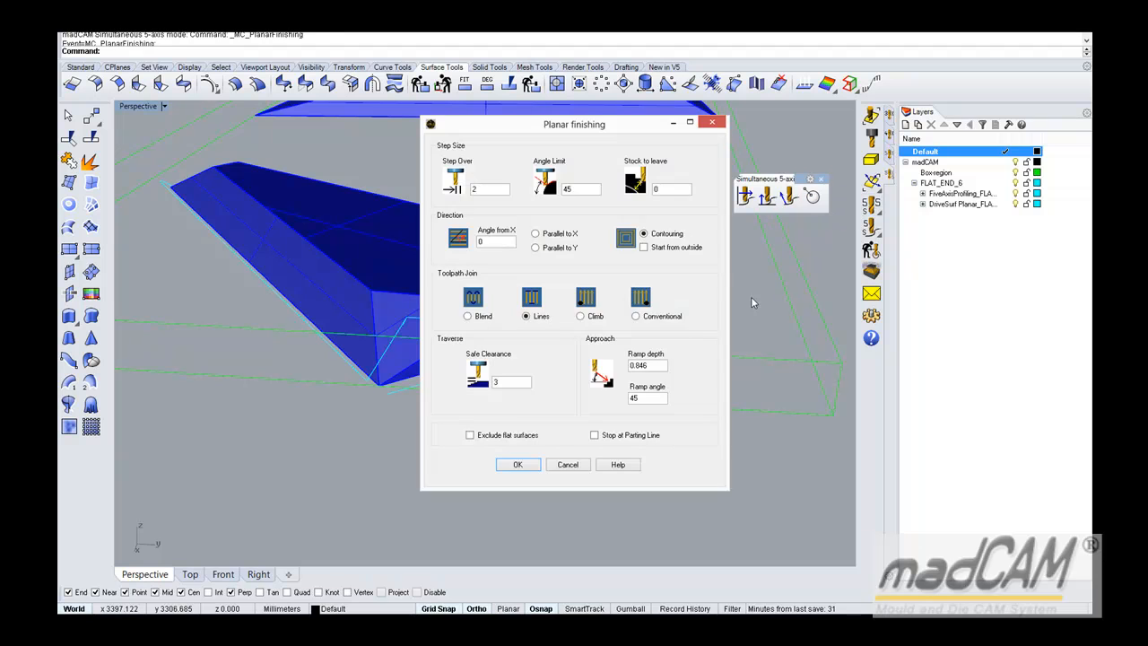
click(529, 463)
Make the first solid's remaining triangular corner bevel the drive surface and generate planar finishing in contouring direction with a step over of 2.
scroll(571, 396, down, 4)
right_drag(572, 396, 768, 266)
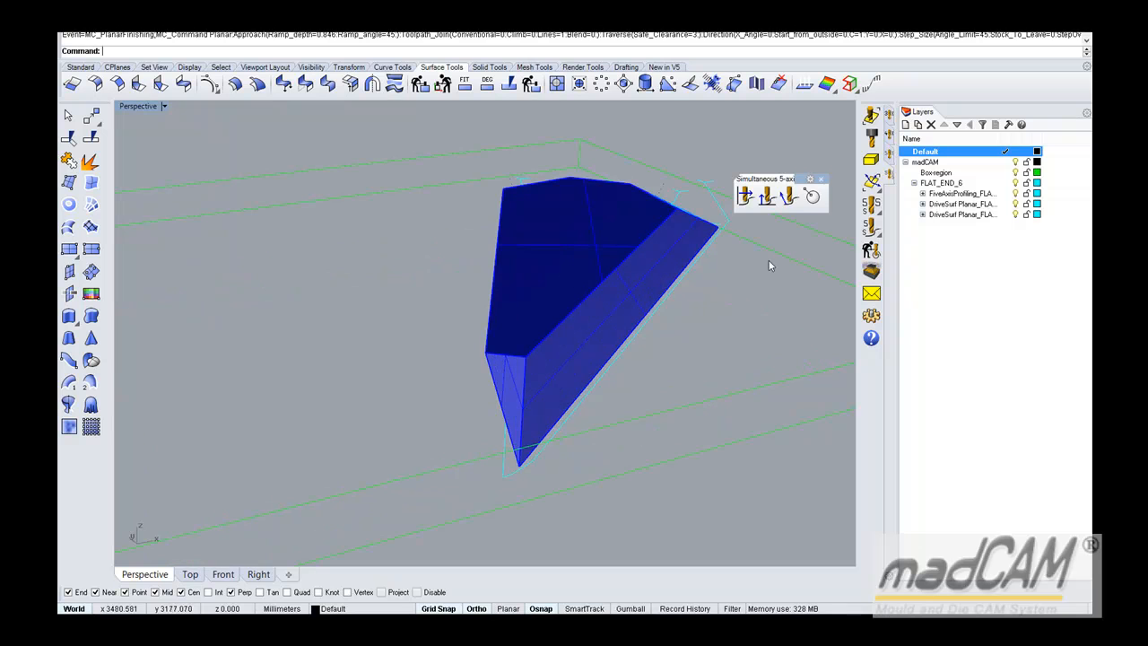
click(871, 183)
click(512, 367)
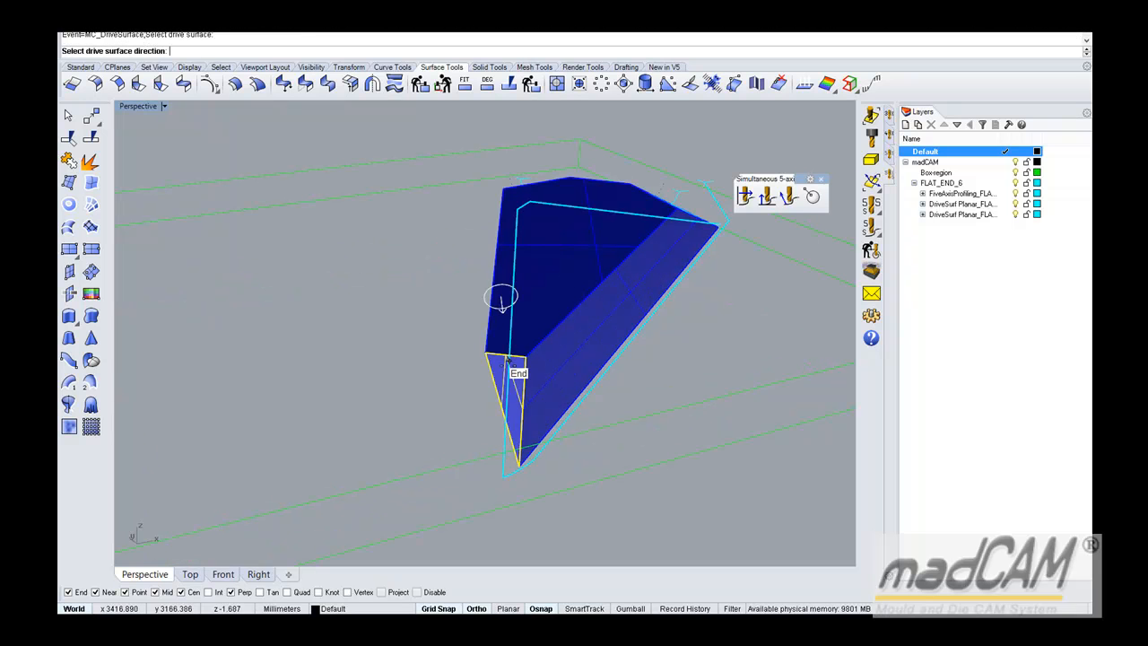
right_drag(525, 384, 679, 361)
click(689, 364)
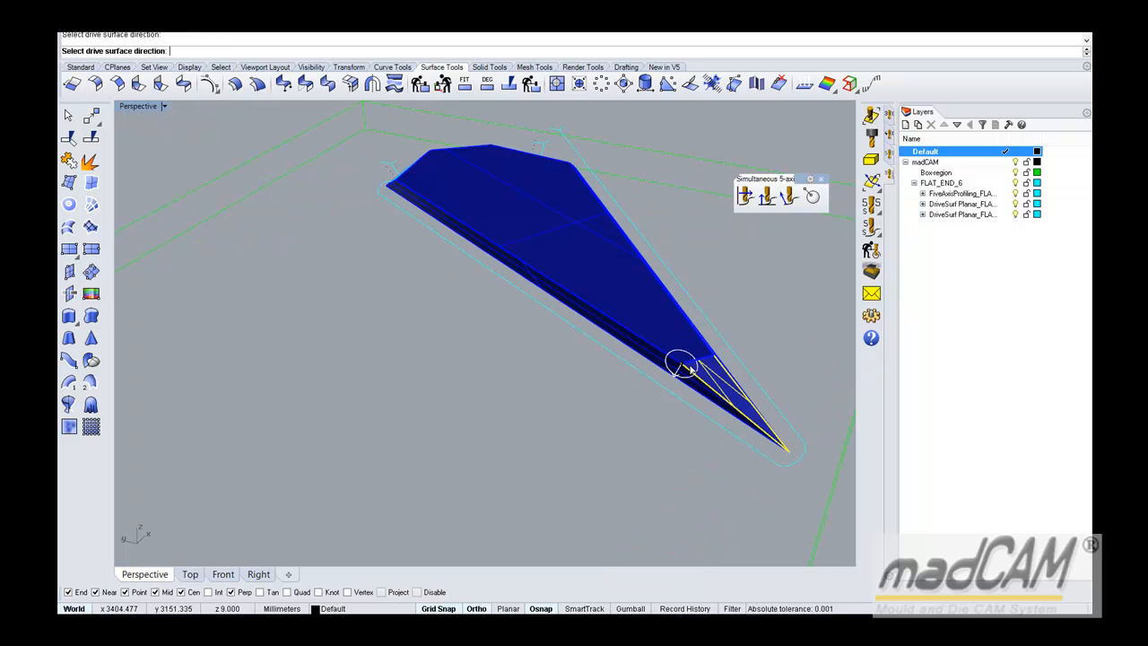
click(865, 207)
click(826, 211)
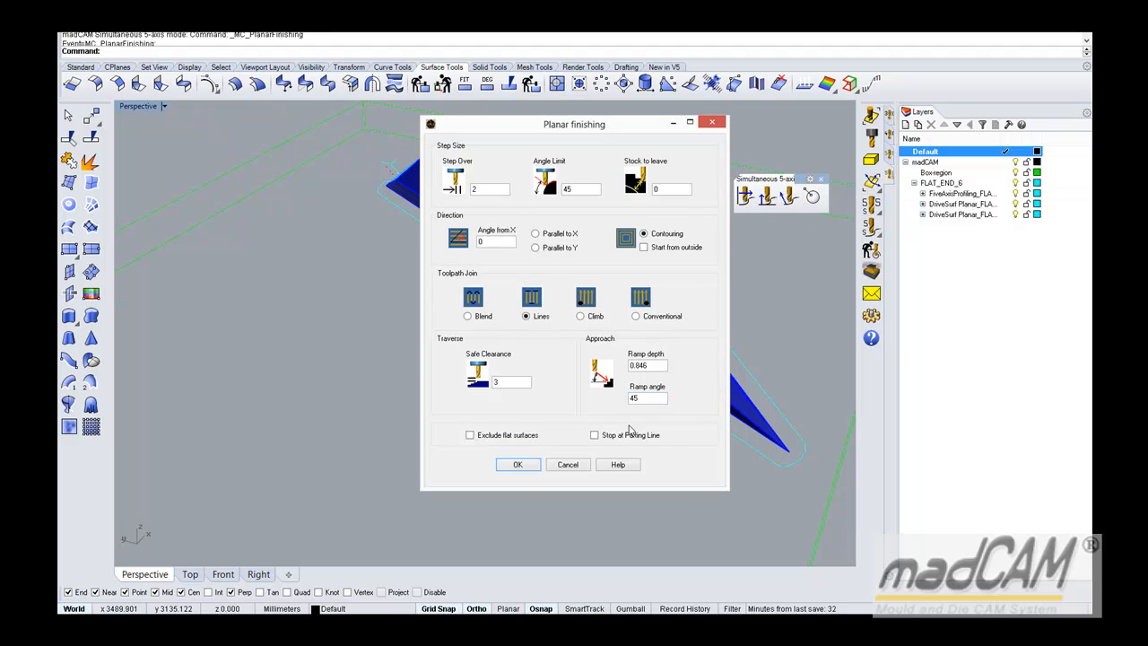
click(517, 465)
Start surface-edge swarf profiling on the second solid and select the lower edges of its three long bevelled sides.
right_drag(666, 375, 647, 335)
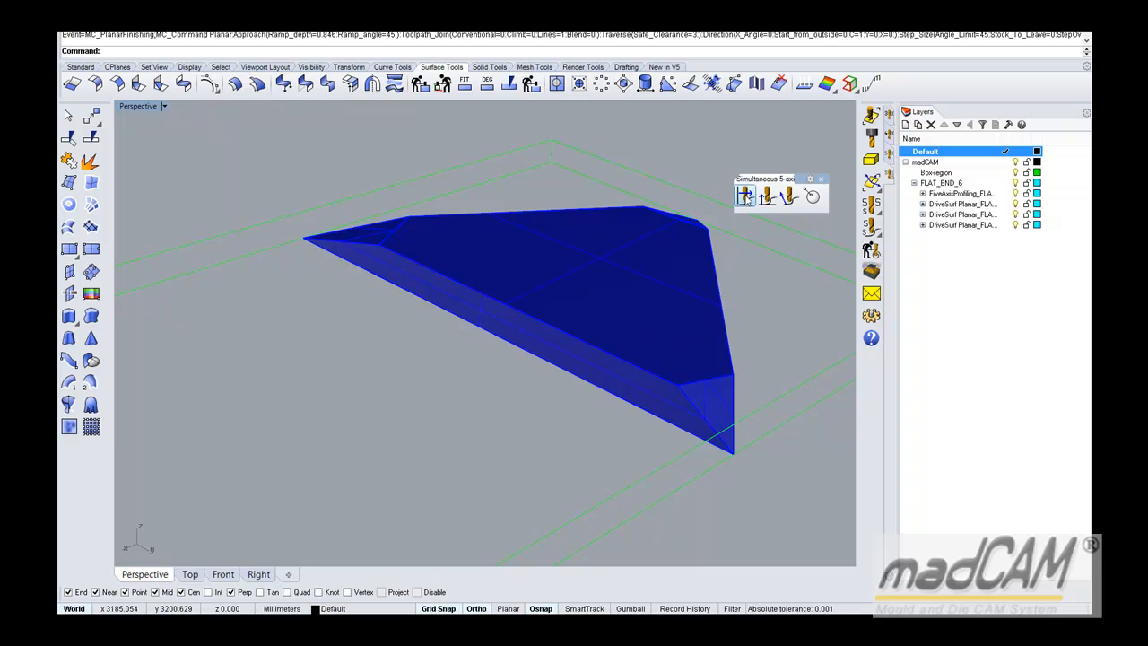
click(746, 198)
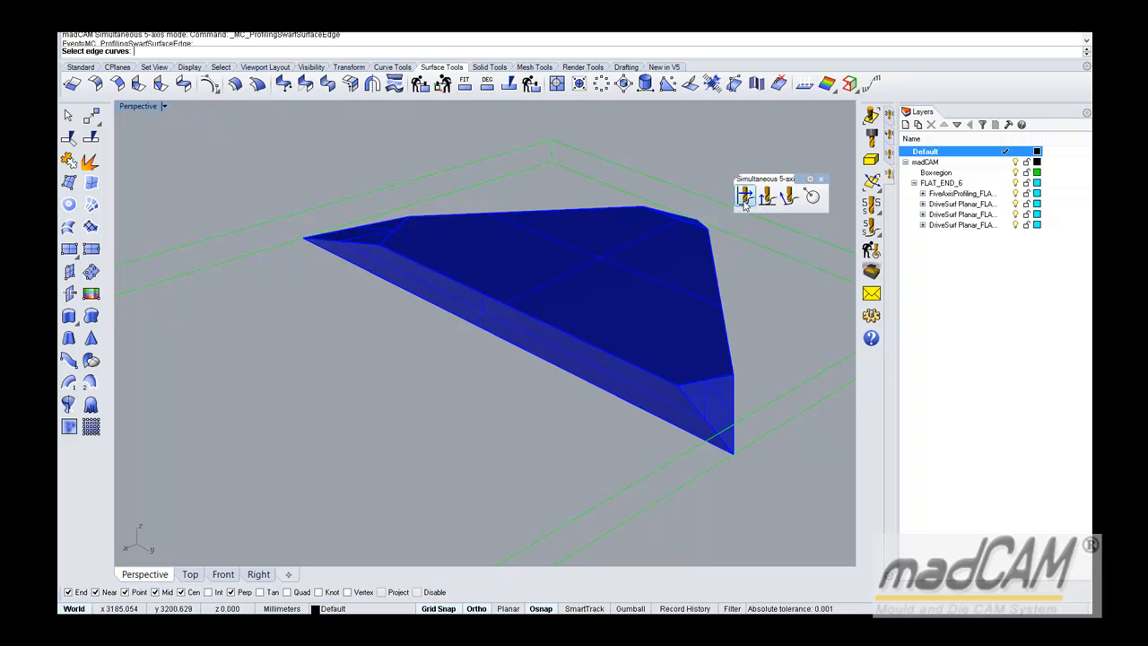
click(664, 423)
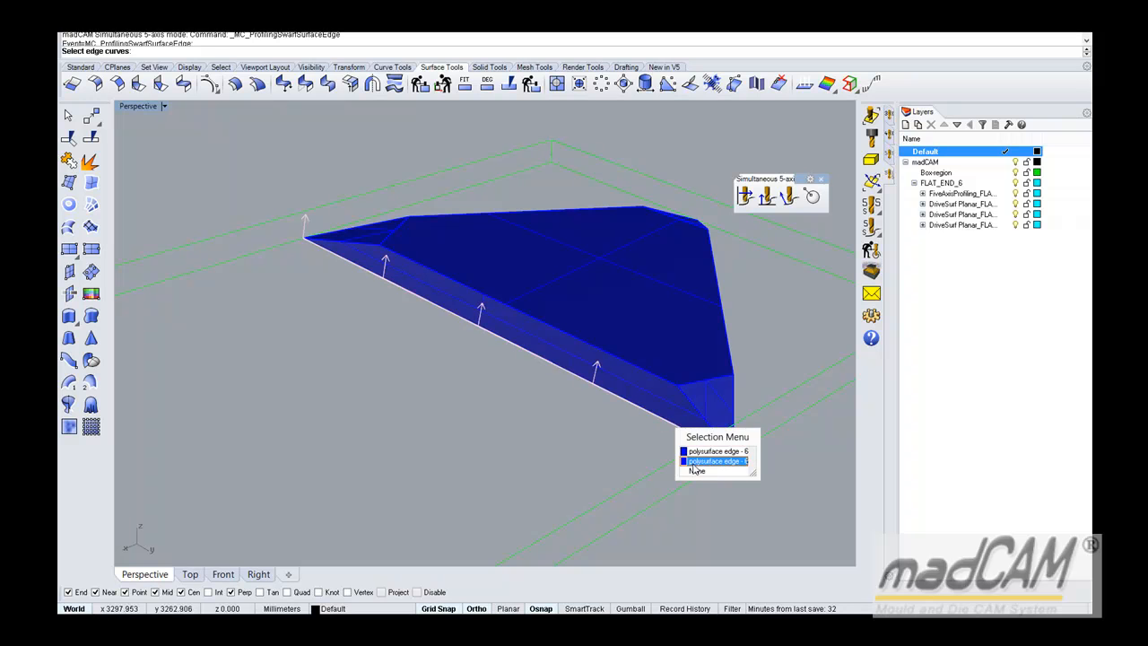
click(713, 450)
right_drag(568, 364, 456, 409)
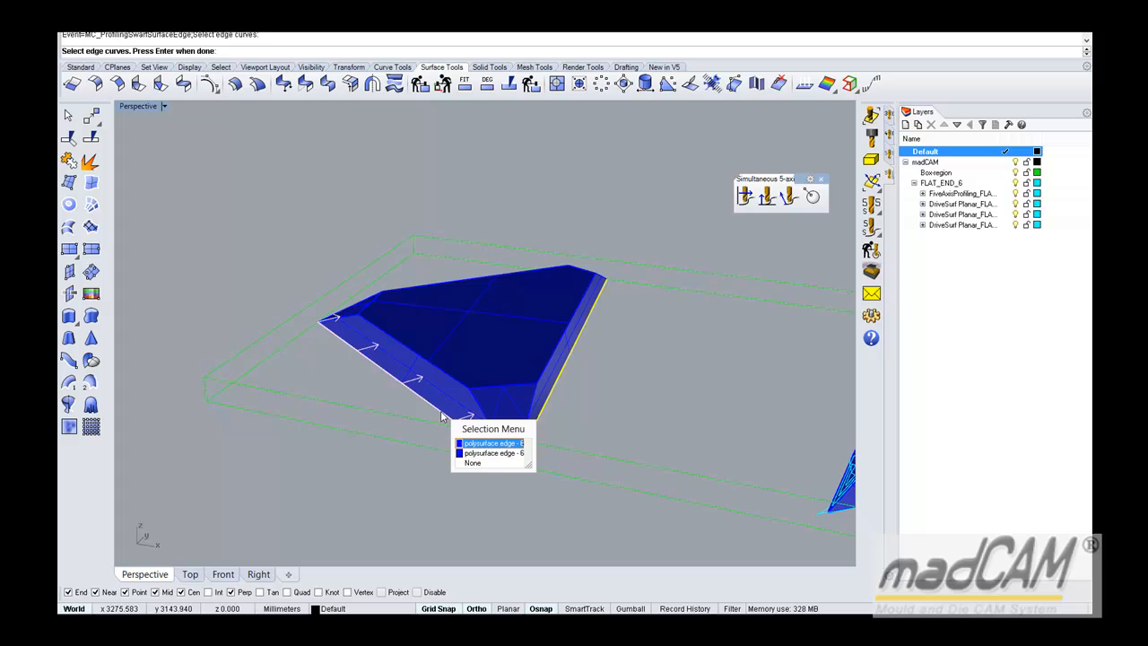
click(489, 453)
right_drag(474, 395, 460, 428)
click(476, 428)
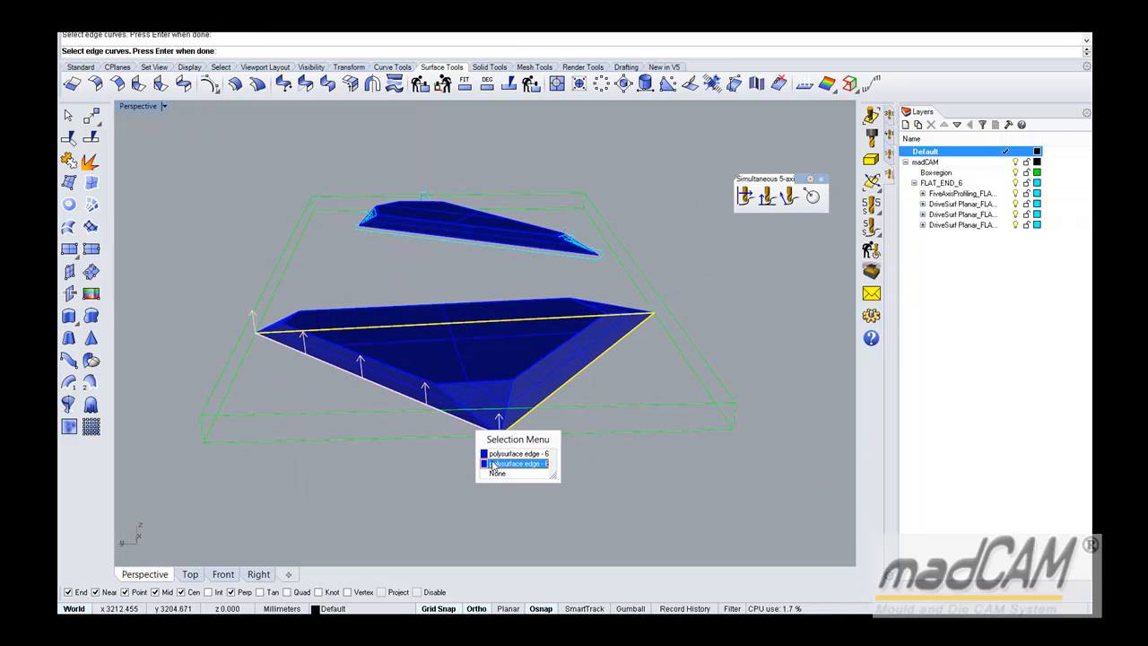
click(494, 464)
right_click(524, 461)
Place the cutter outside the second solid's edges and generate the 5-axis profiling toolpath with safe clearance 3 and lead radius 3.
right_drag(455, 458, 662, 441)
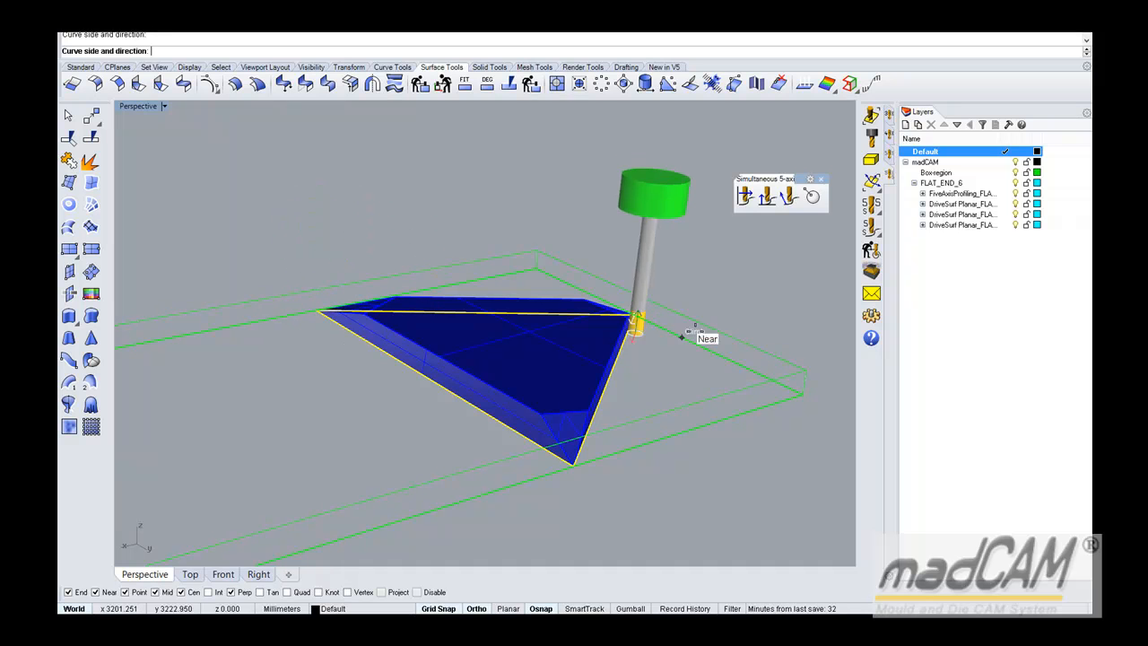
click(723, 330)
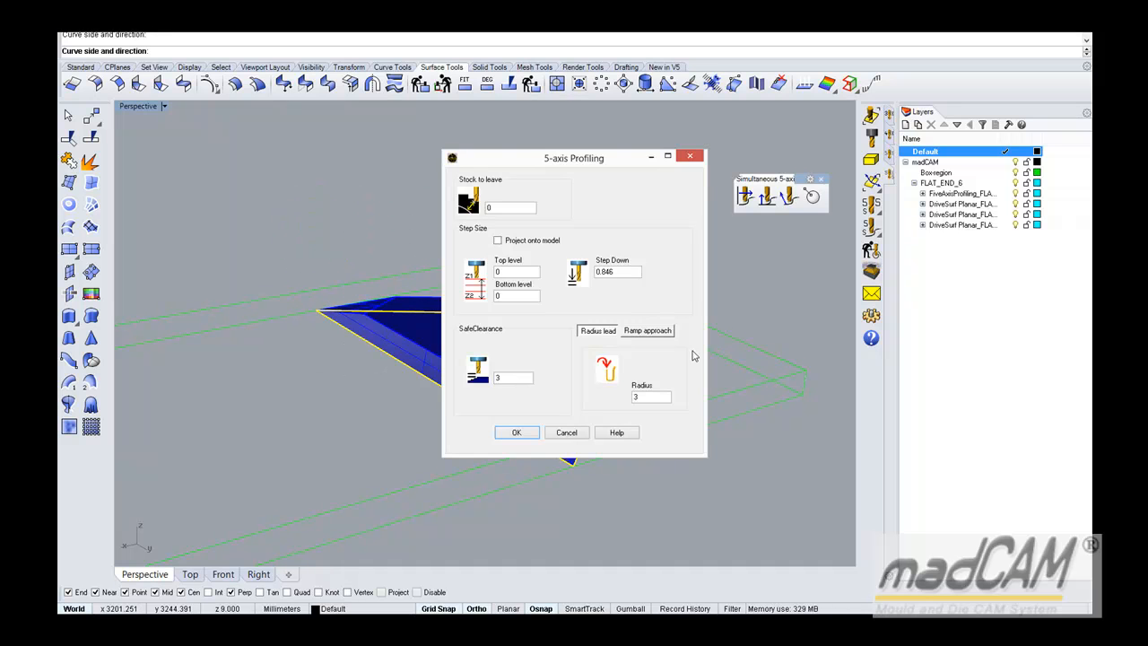
click(517, 433)
Set one triangular corner bevel of the second solid as drive surface and generate contouring planar finishing with a step over of 2.
right_drag(661, 374, 721, 364)
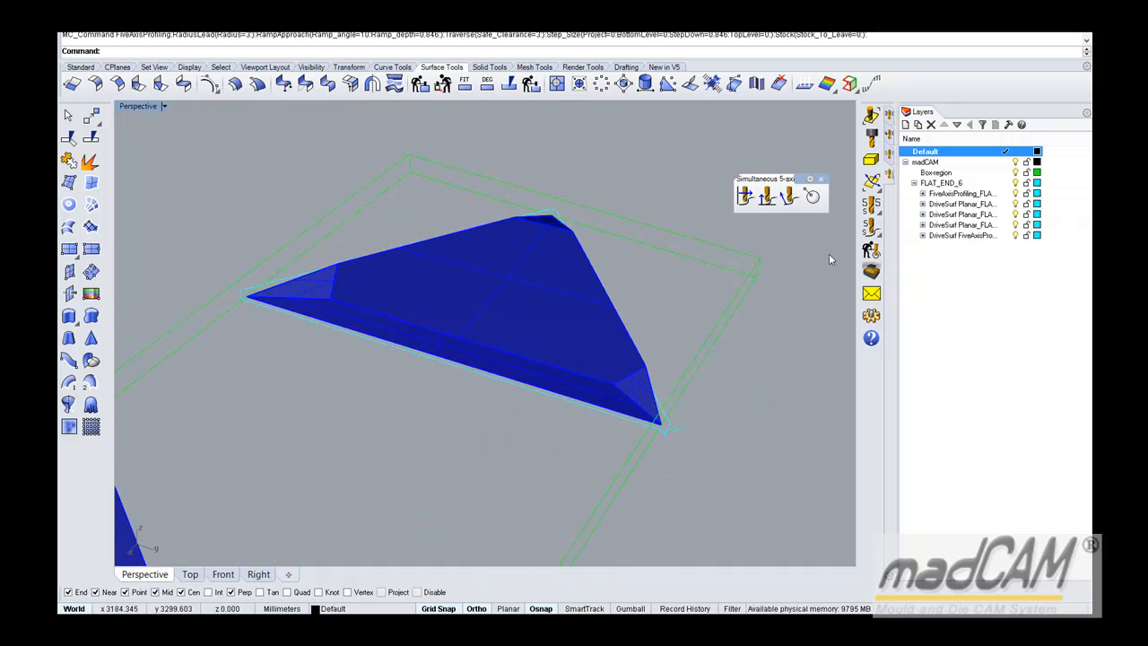
click(875, 187)
click(634, 382)
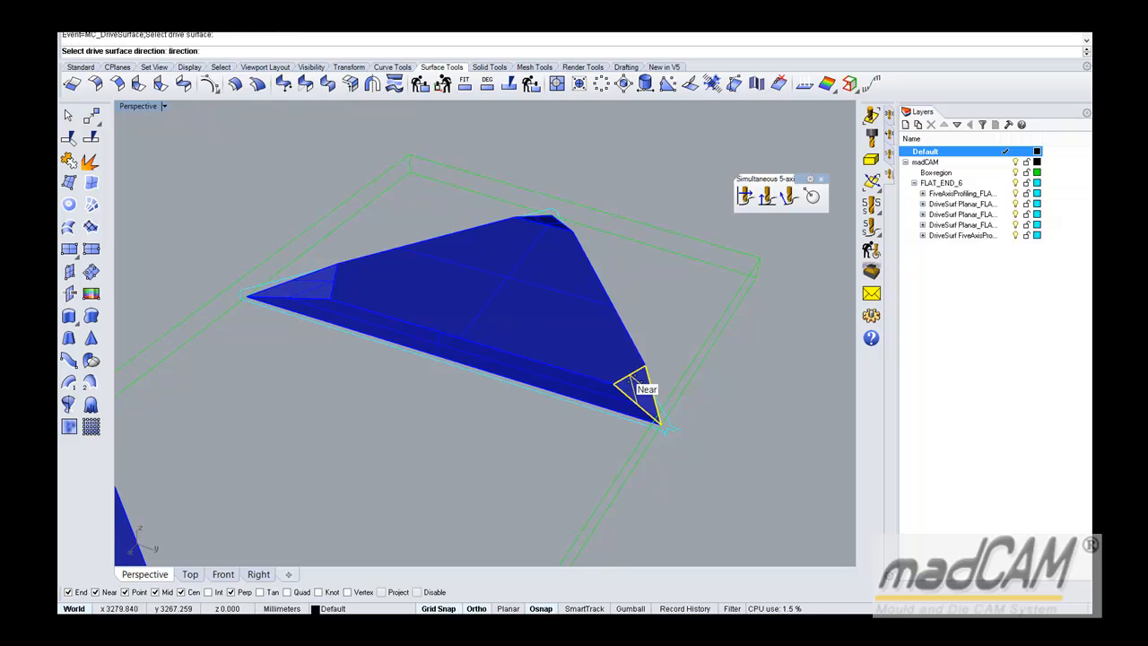
click(614, 384)
click(870, 205)
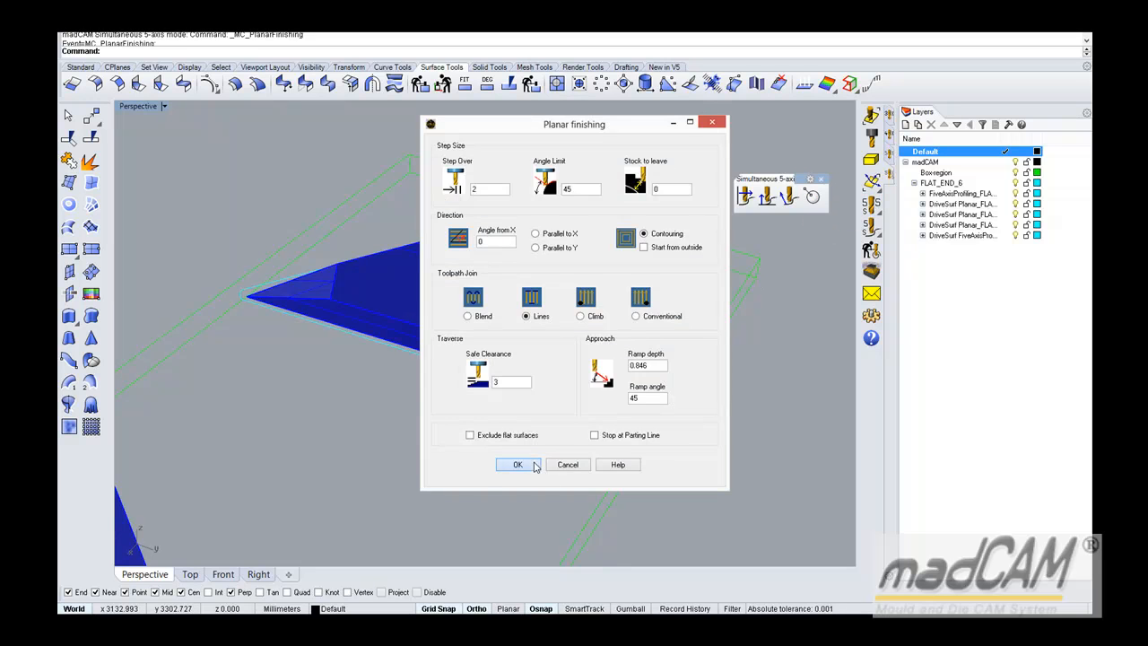
click(518, 464)
Set the second solid's next corner bevel as drive surface, directed at an upper corner, and generate planar finishing with the same contouring settings.
right_drag(512, 436, 673, 403)
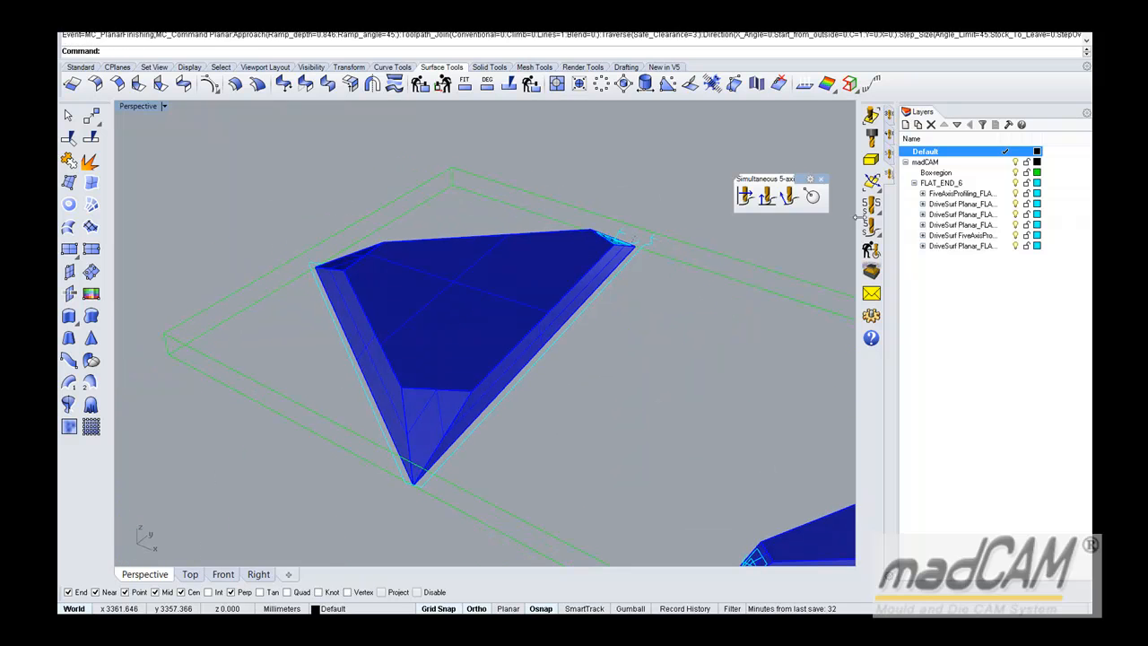
click(870, 183)
click(440, 406)
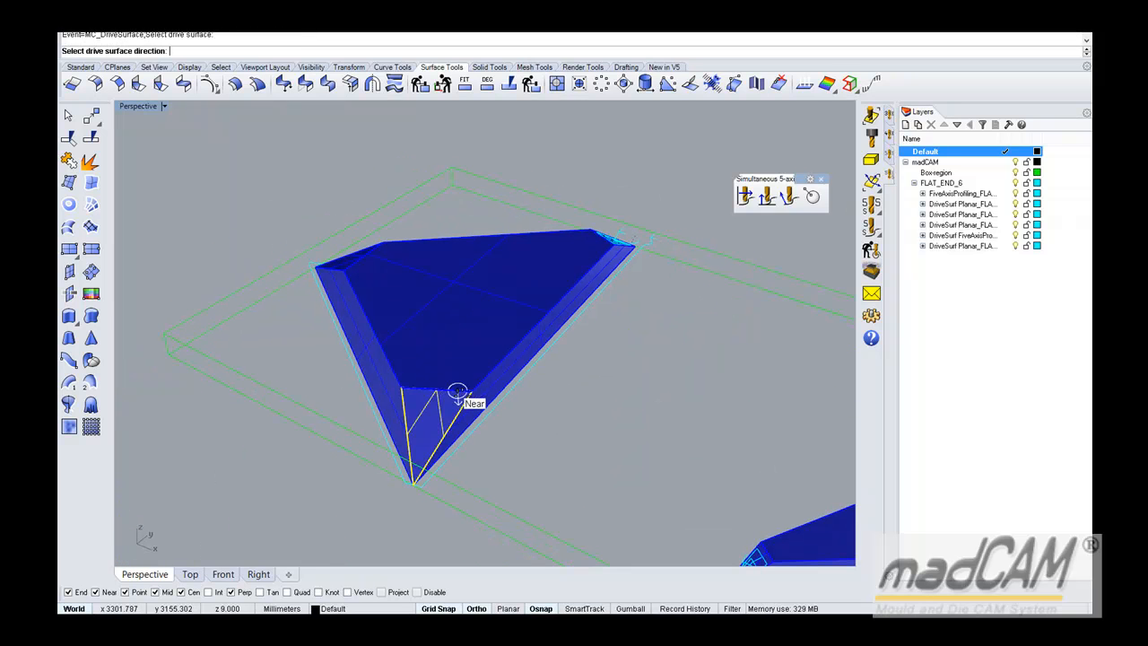
click(472, 392)
click(877, 210)
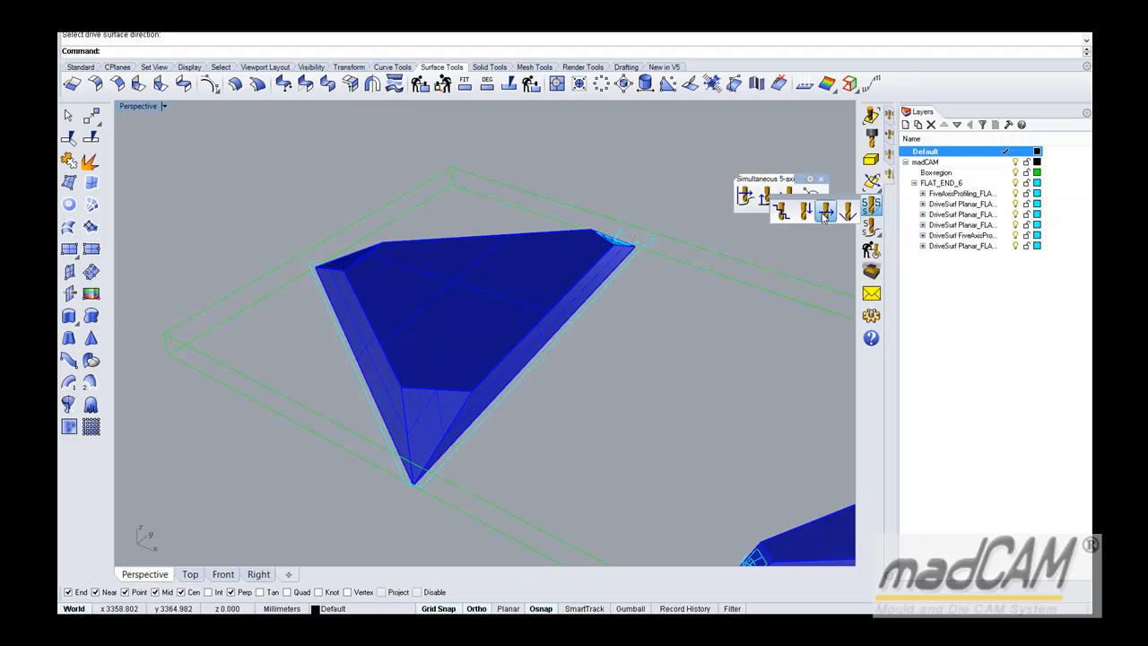
click(826, 213)
click(518, 464)
Set the second solid's last unmachined corner bevel as drive surface and generate planar finishing with contouring direction and step over 2.
right_drag(390, 412, 808, 280)
click(871, 184)
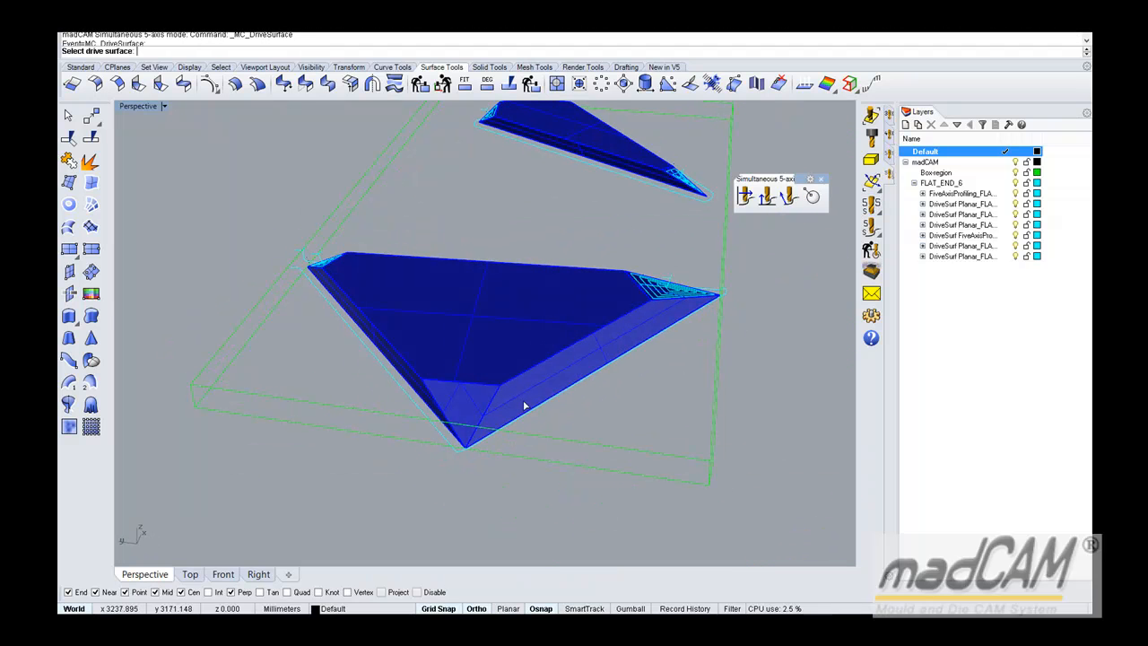
click(504, 391)
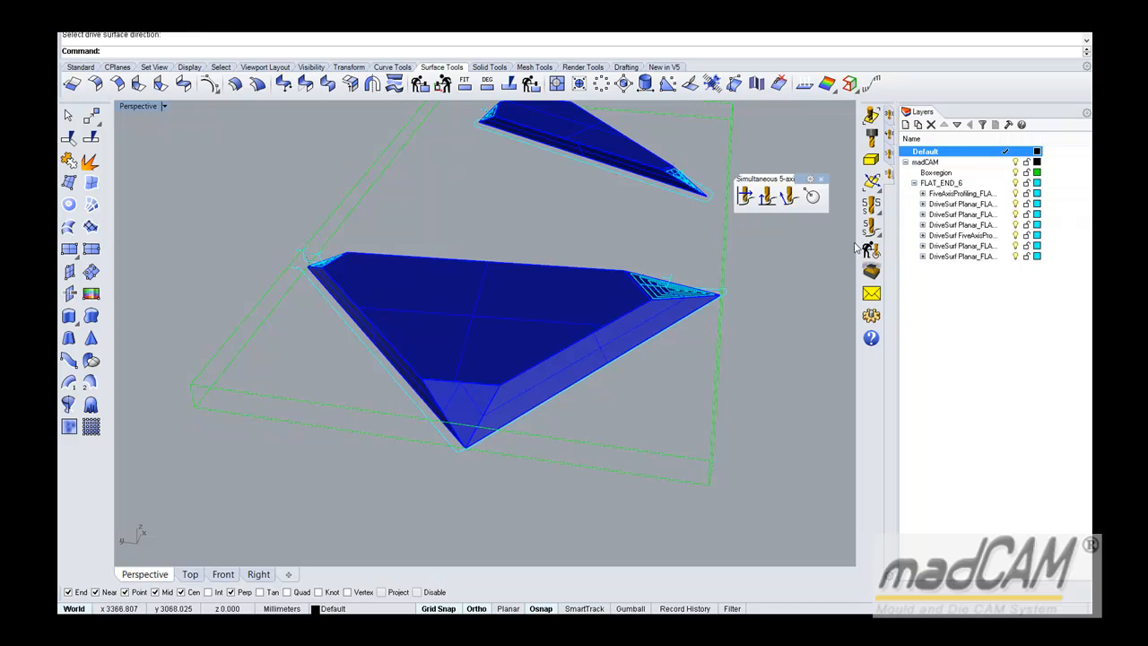
click(871, 206)
click(827, 212)
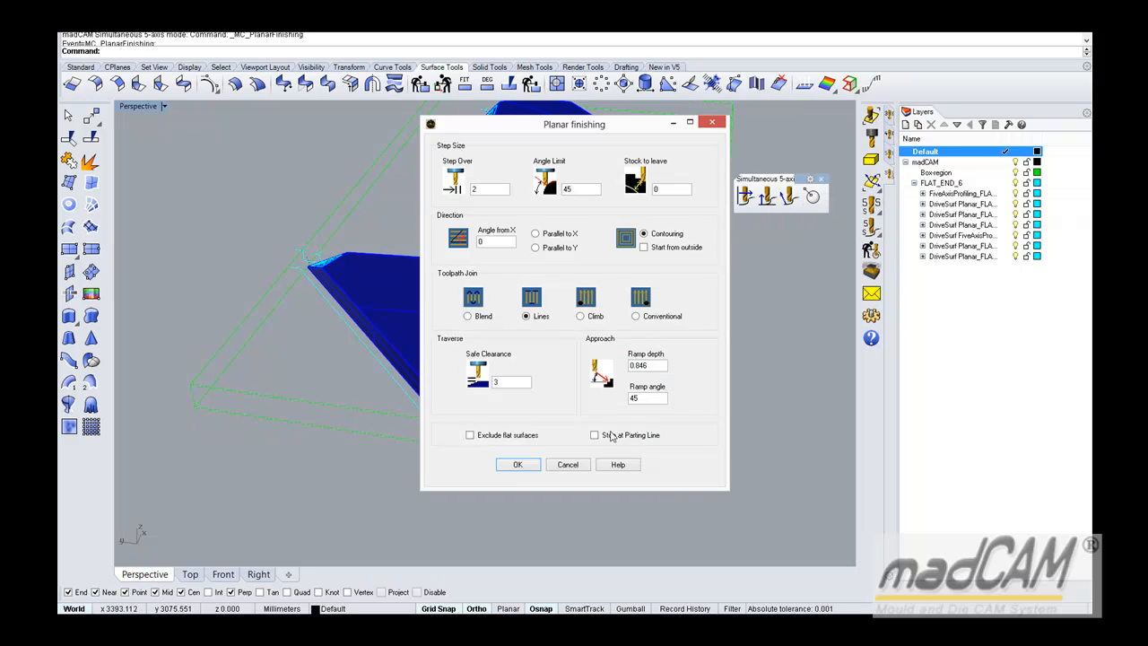
click(517, 465)
Run the cut simulator on the finished toolpaths and inspect the spindle and cutter motion around both solids from several angles.
right_drag(529, 467, 548, 369)
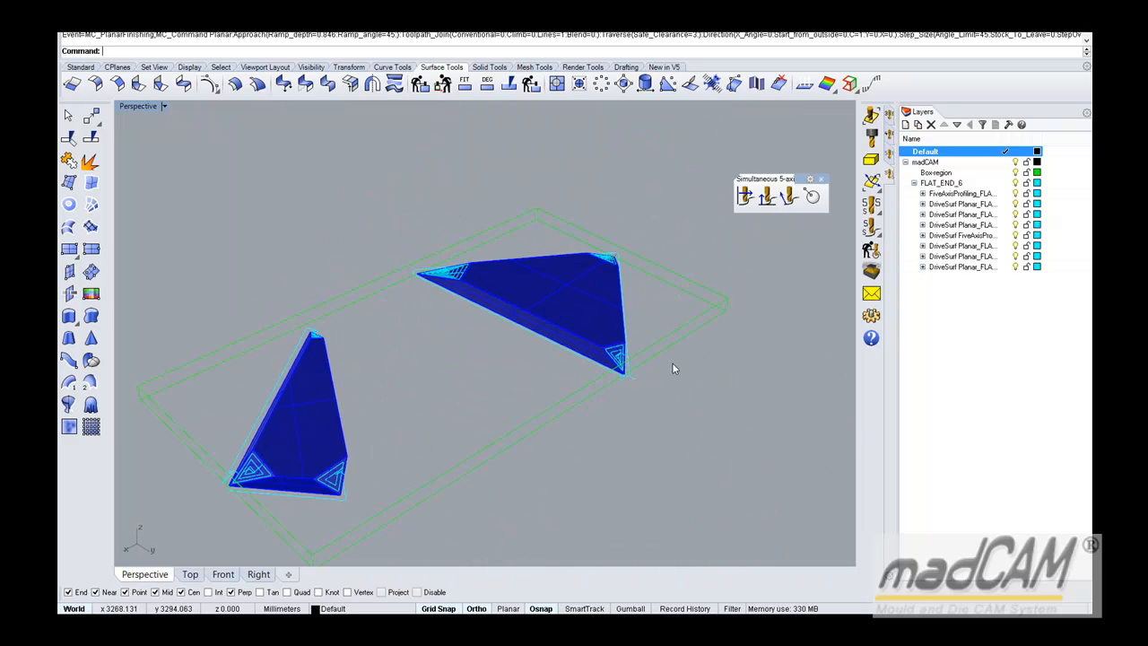
click(871, 273)
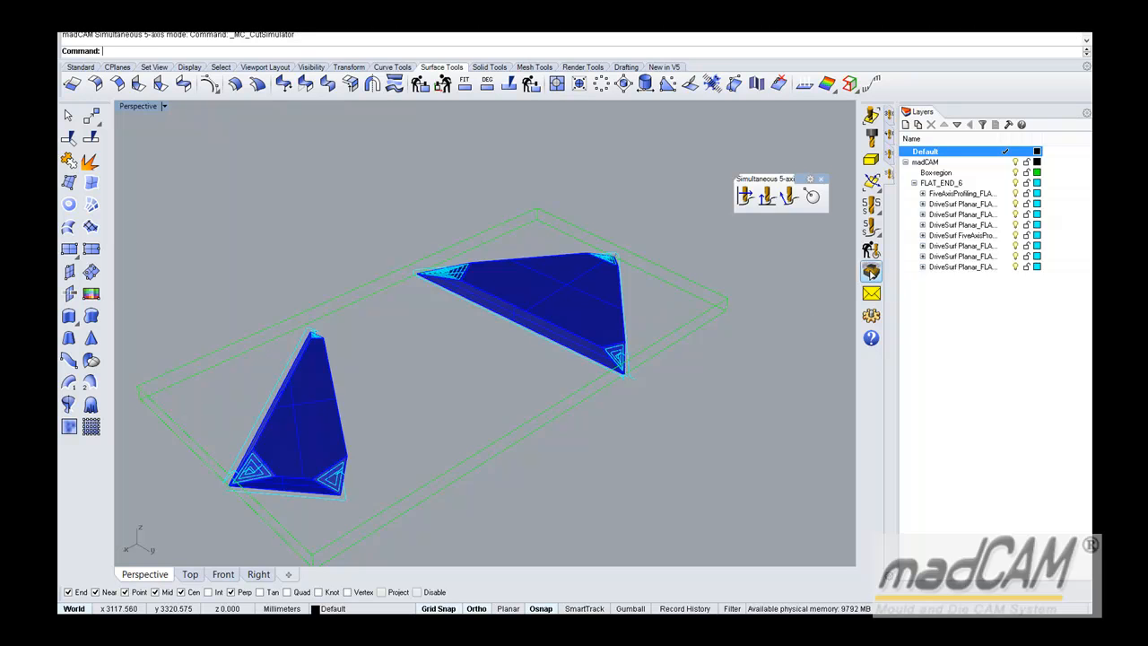
right_drag(675, 357, 532, 376)
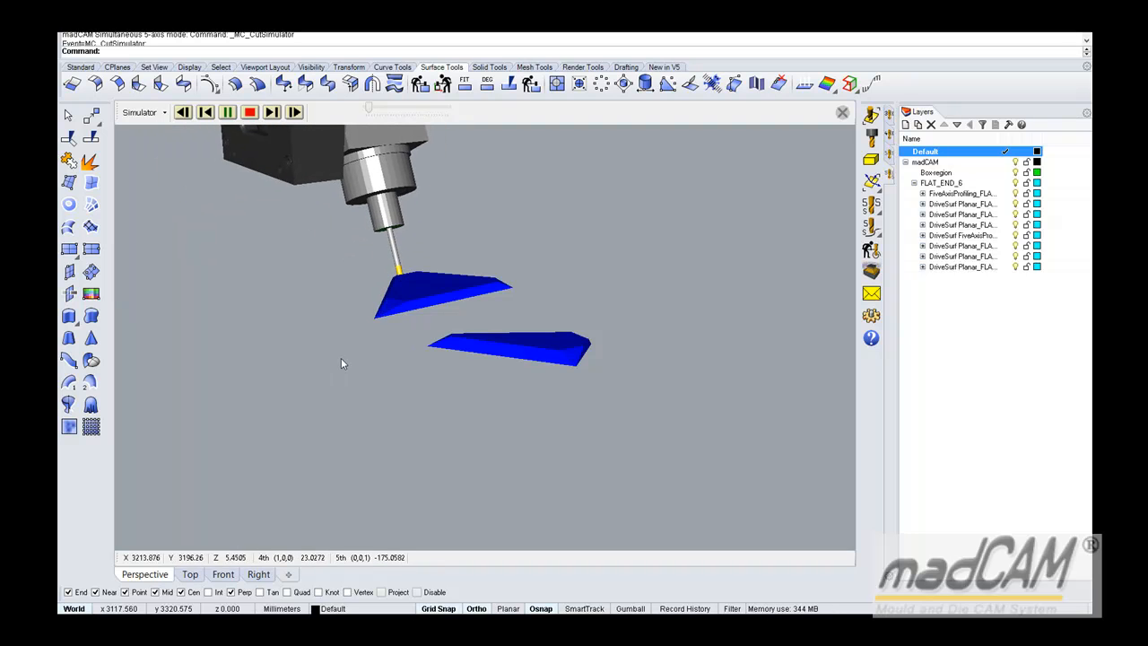
right_drag(464, 434, 508, 433)
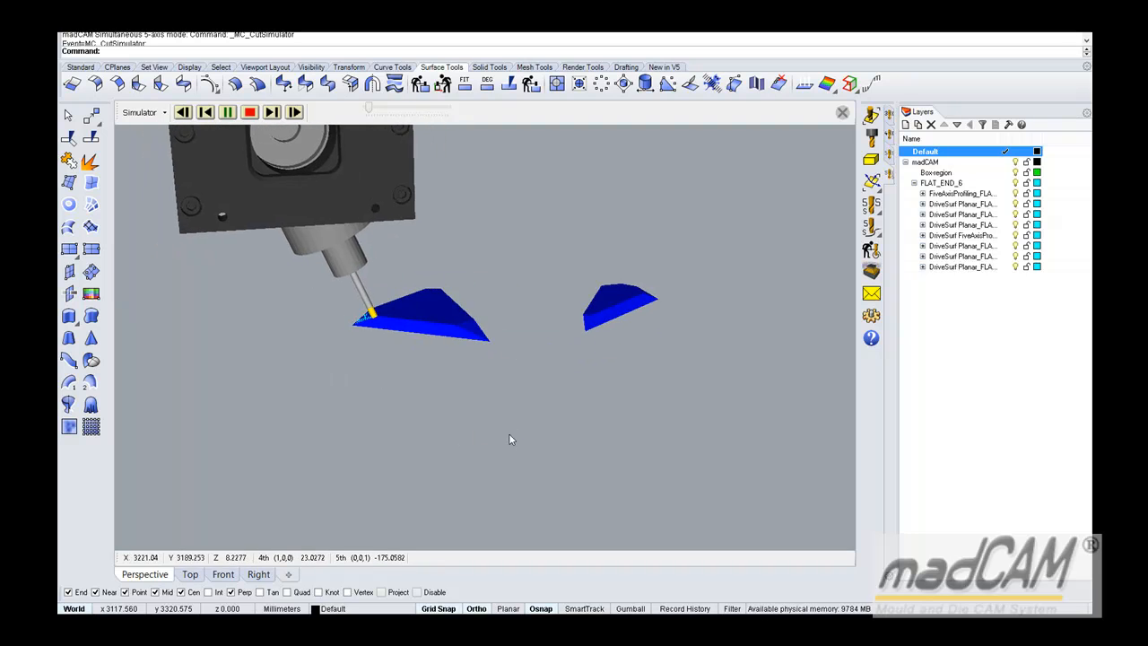
right_drag(575, 399, 593, 347)
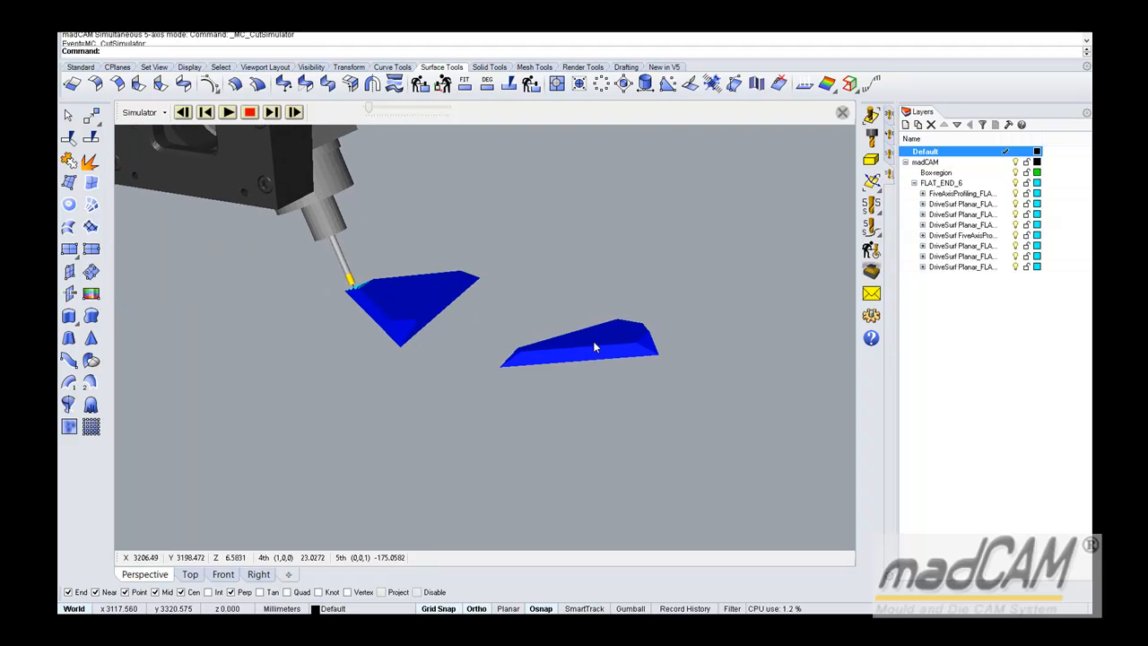